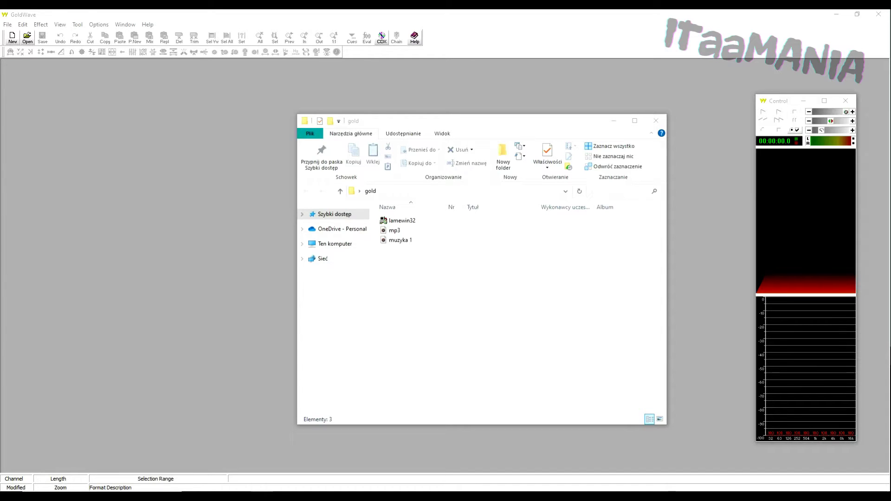
# - Open the mp3 file from the gold folder in GoldWave and shrink its sound window clear of the Control window
pyautogui.moveTo(469, 124); pyautogui.dragTo(531, 116)
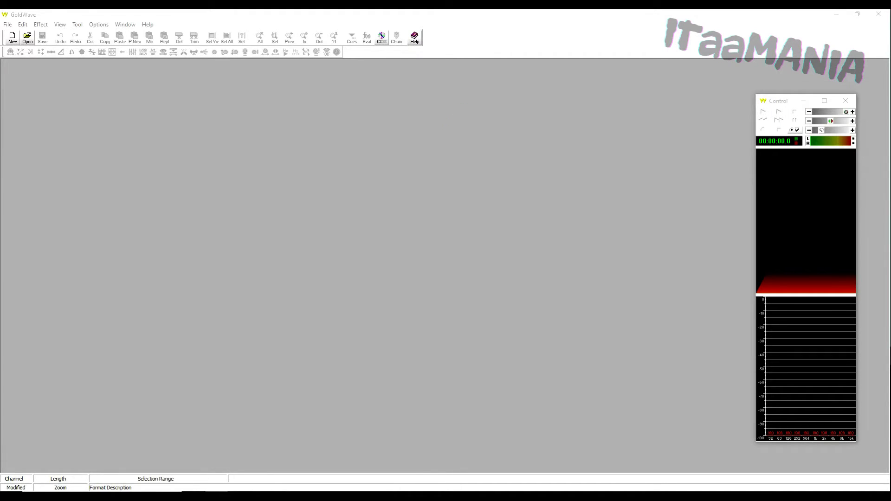
pyautogui.hotkey('alt', 'Tab')
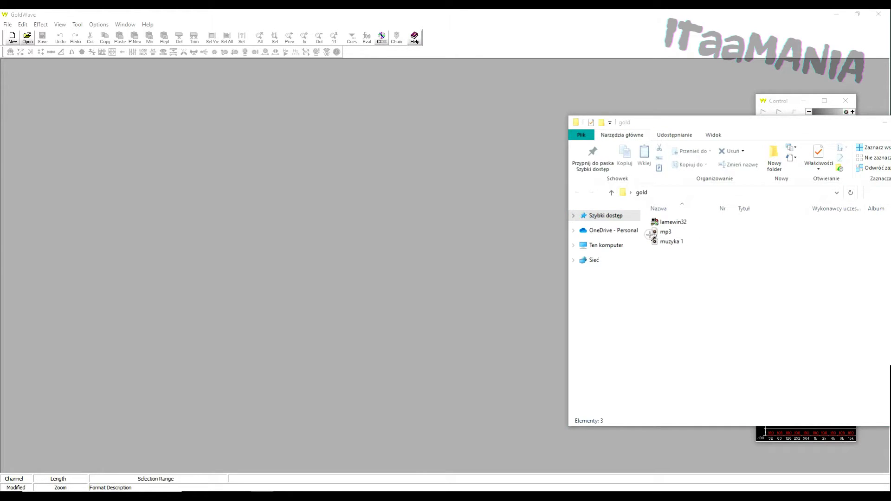
pyautogui.moveTo(654, 235)
pyautogui.mouseDown()
pyautogui.moveTo(284, 253)
pyautogui.moveTo(382, 283)
pyautogui.moveTo(853, 266)
pyautogui.mouseUp()
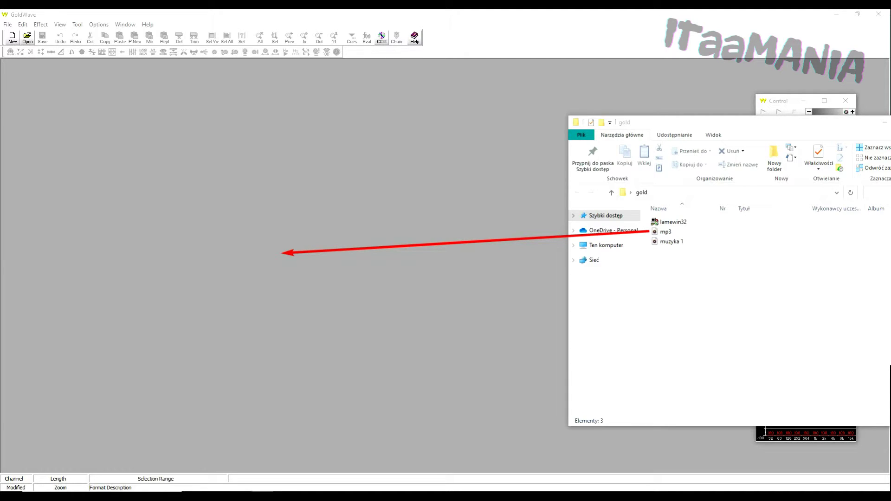
pyautogui.moveTo(666, 232); pyautogui.dragTo(505, 238)
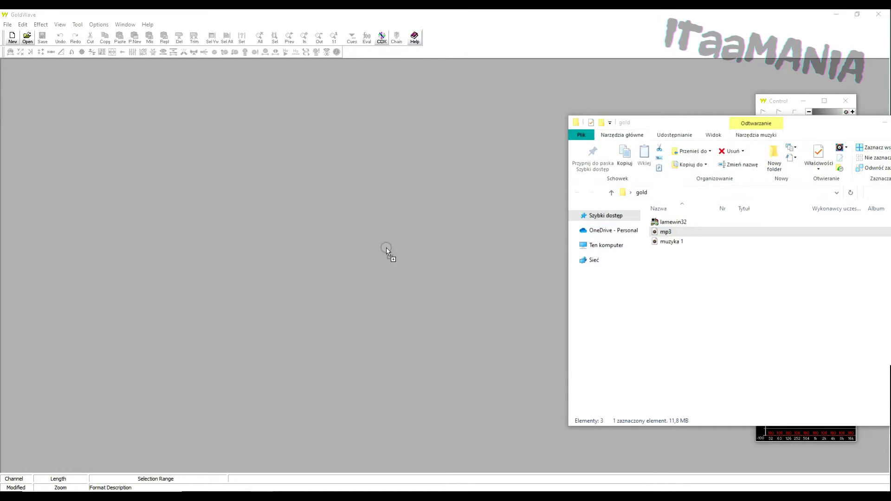
pyautogui.moveTo(386, 249); pyautogui.dragTo(386, 249)
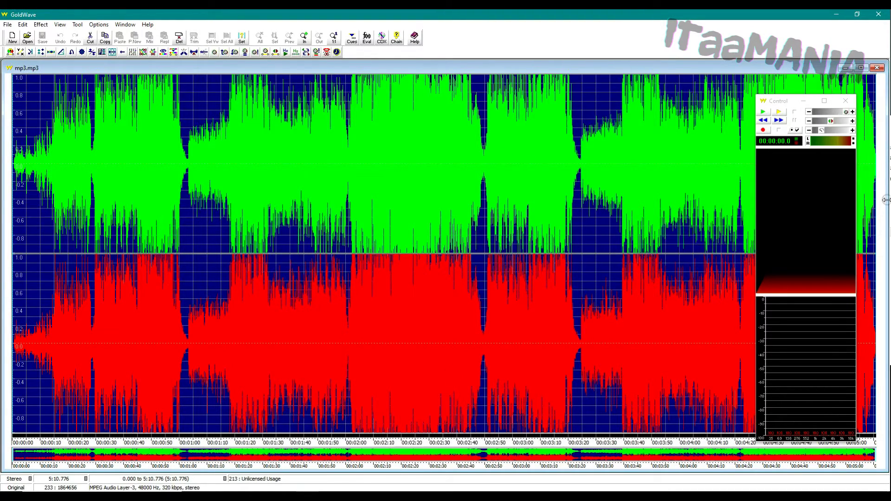
pyautogui.moveTo(885, 200); pyautogui.dragTo(679, 204)
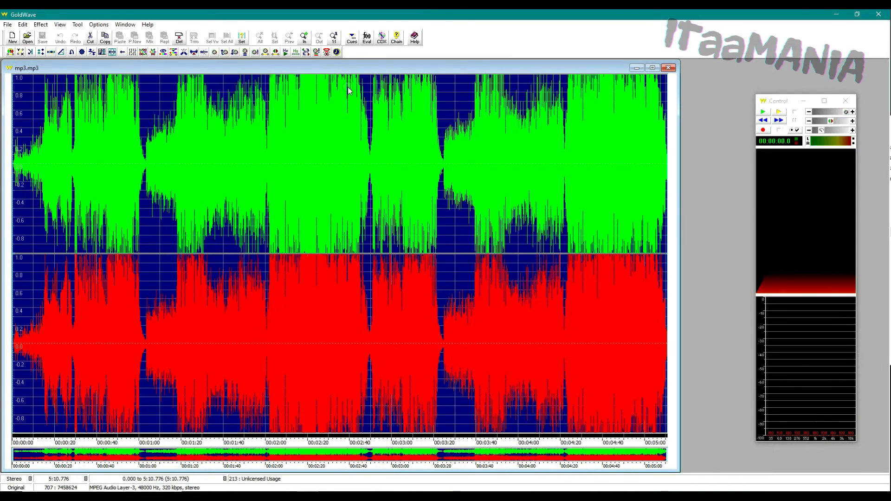
pyautogui.moveTo(321, 470); pyautogui.dragTo(288, 239)
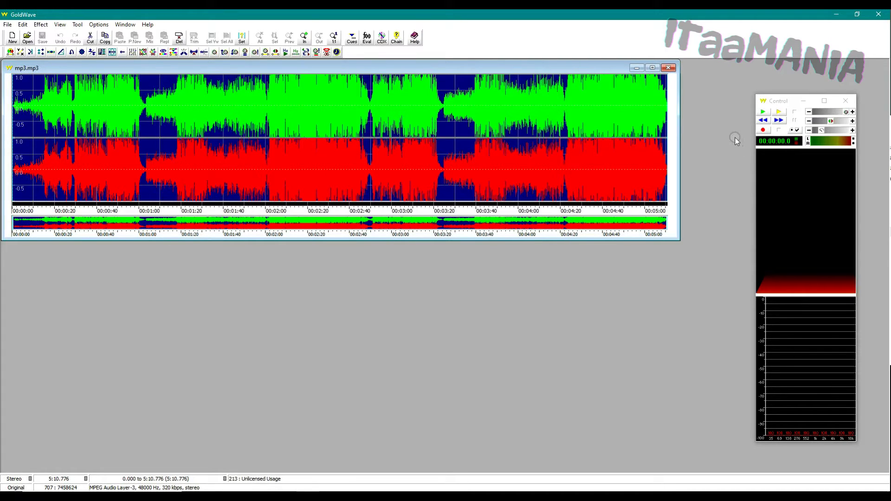
# - Play the sound, move the selection start to about 1:02.9 near the first quiet dip, and pause playback
pyautogui.click(762, 112)
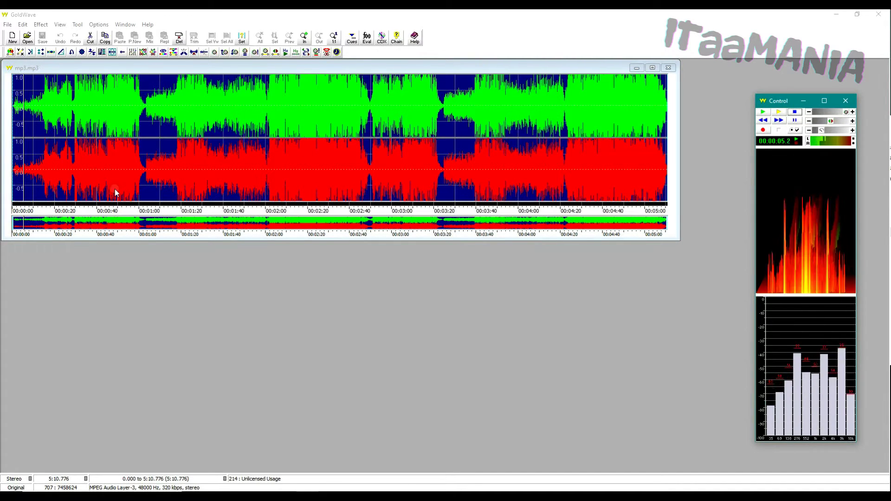
pyautogui.click(101, 102)
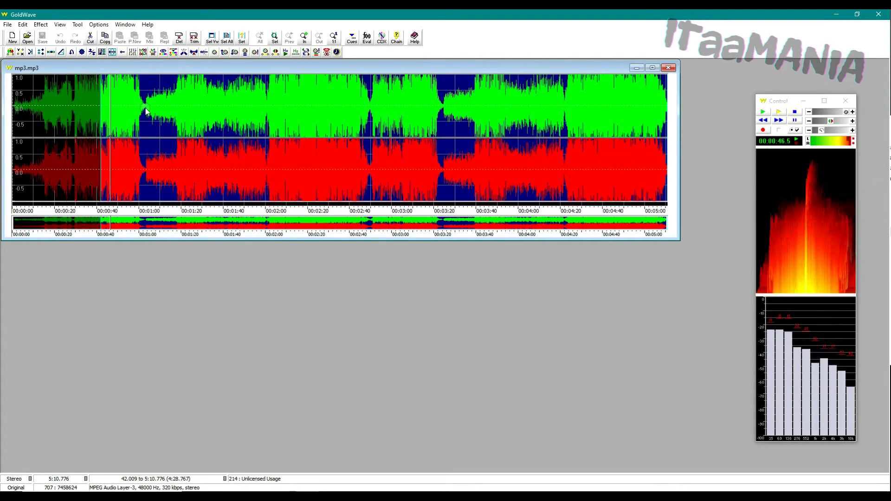
pyautogui.click(153, 107)
pyautogui.moveTo(153, 106); pyautogui.dragTo(145, 113)
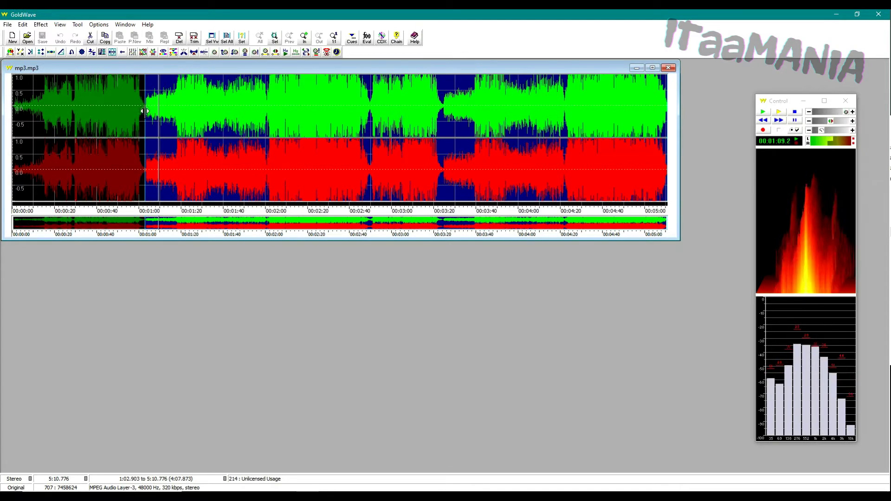
pyautogui.click(793, 121)
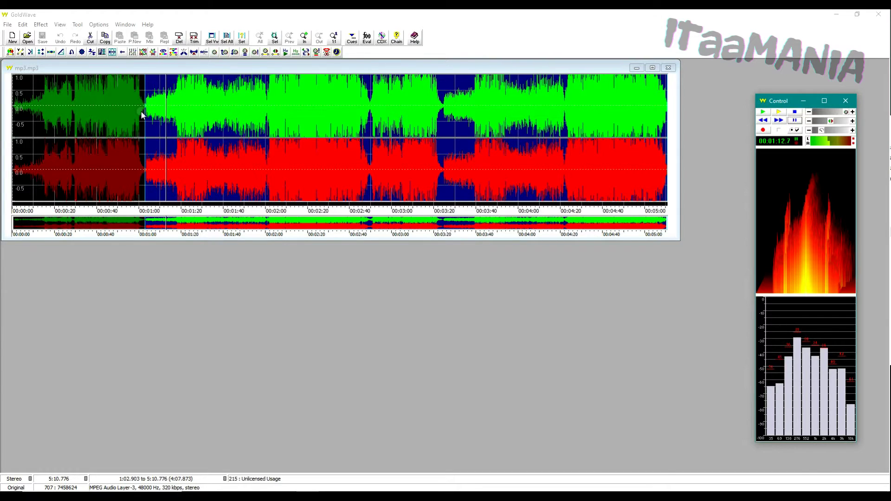
# - Select the passage from about 1:02.9 to 2:01.0 in mp3.mp3 and play part of it as a check
pyautogui.moveTo(142, 115); pyautogui.dragTo(267, 129)
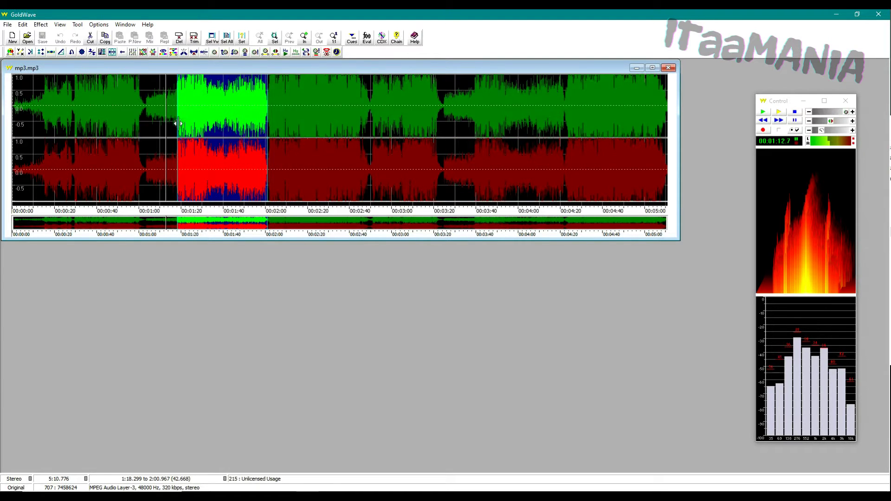
pyautogui.moveTo(177, 124); pyautogui.dragTo(145, 123)
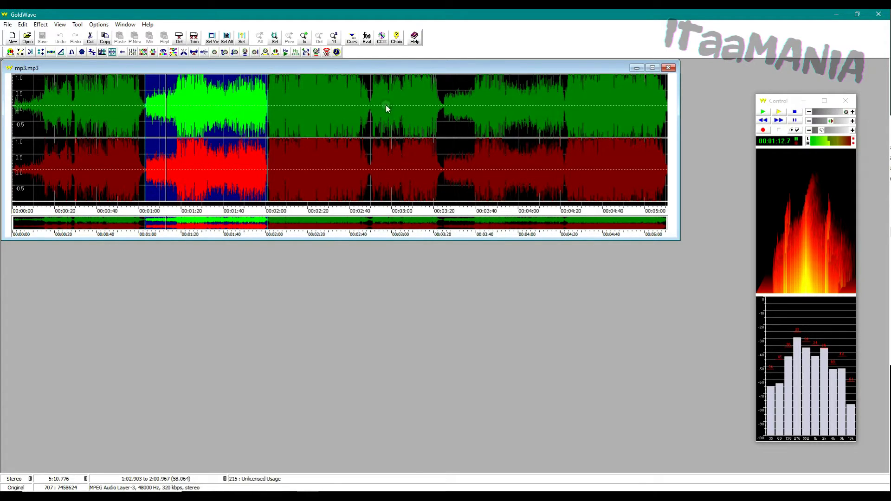
pyautogui.click(792, 114)
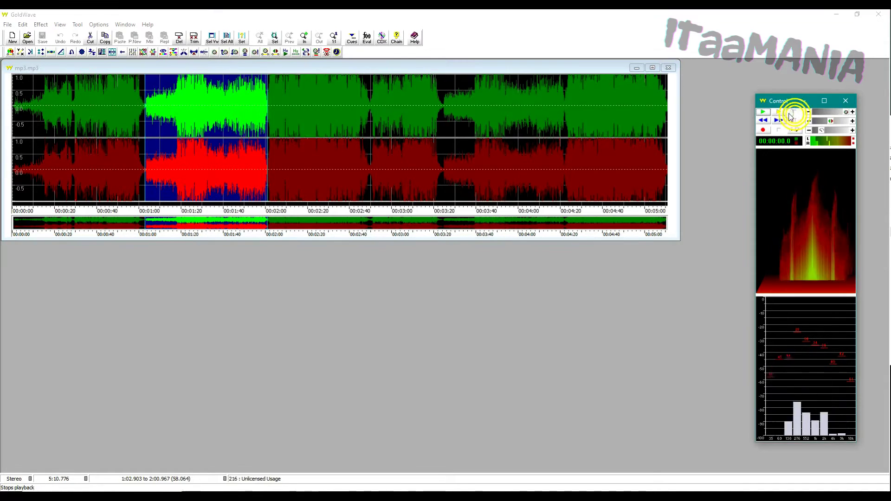
pyautogui.click(762, 112)
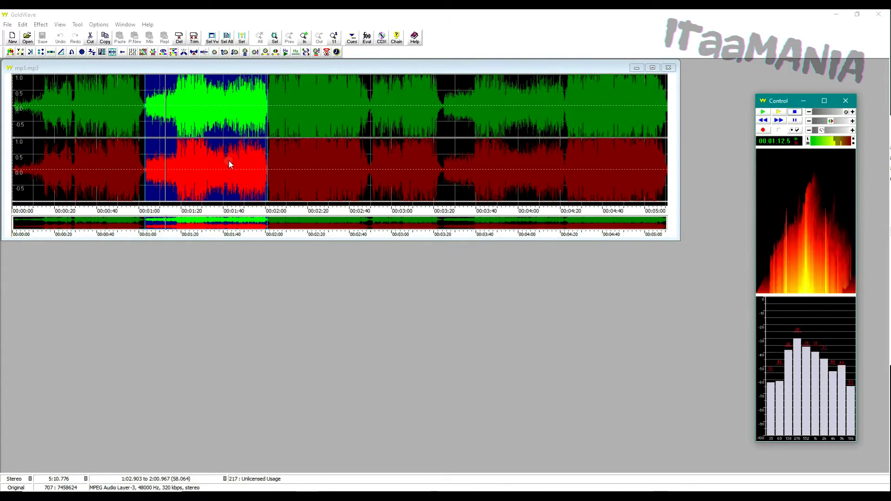
pyautogui.click(795, 112)
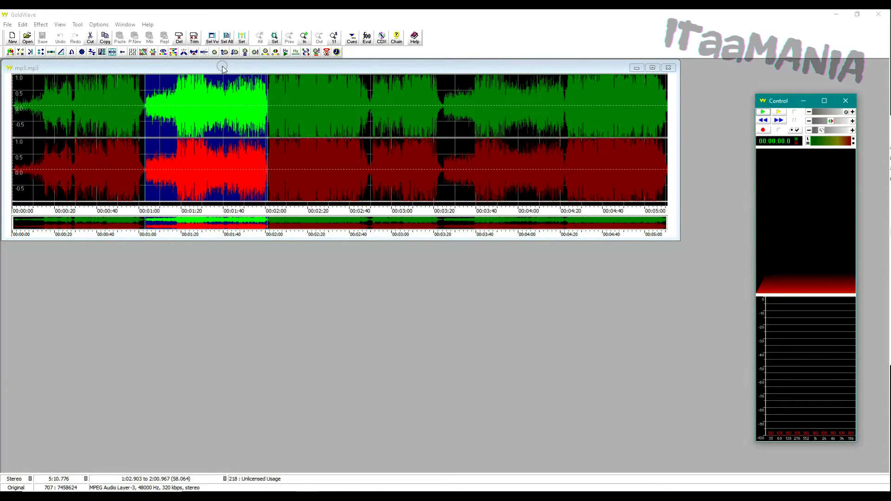
# - Copy the selected passage and create a new stereo sound at 44100 Hz with an initial length of 1:00.0
pyautogui.hotkey('ctrl', 'c')
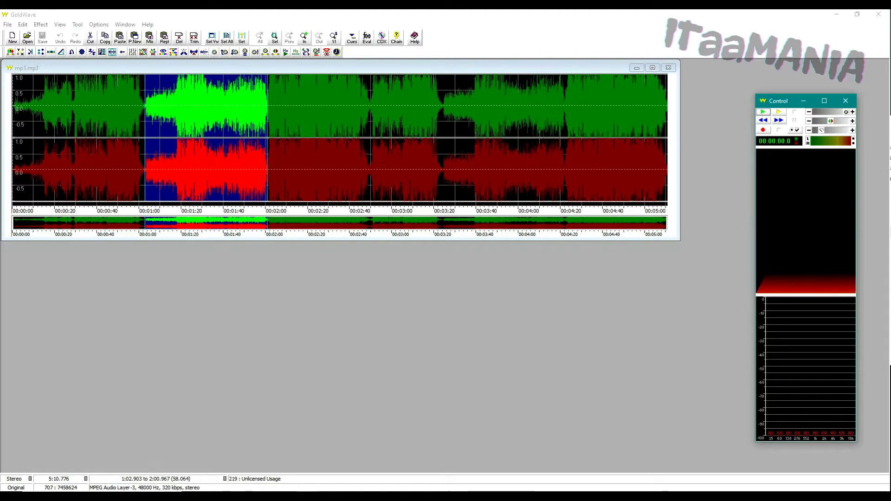
pyautogui.click(691, 193)
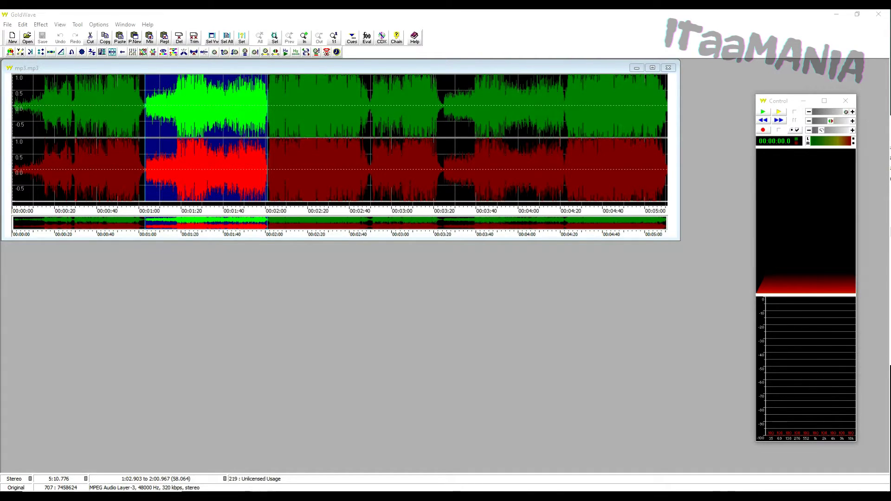
pyautogui.click(7, 24)
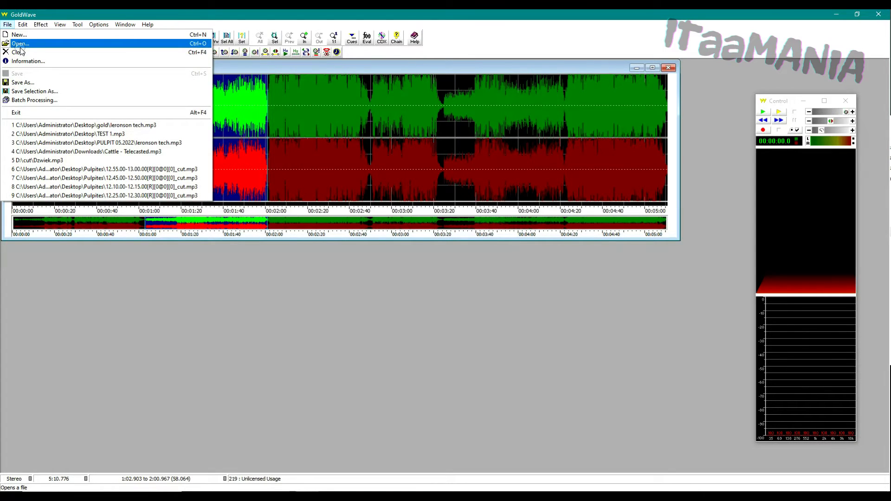
pyautogui.click(28, 35)
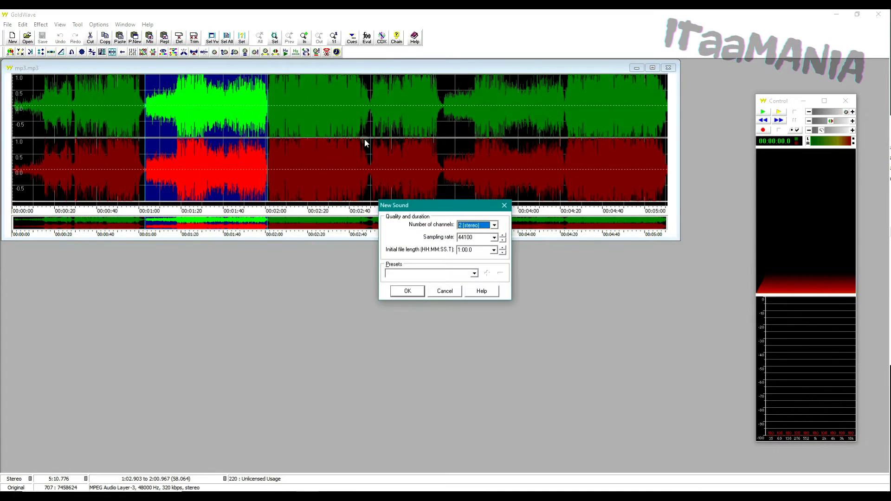
pyautogui.click(407, 291)
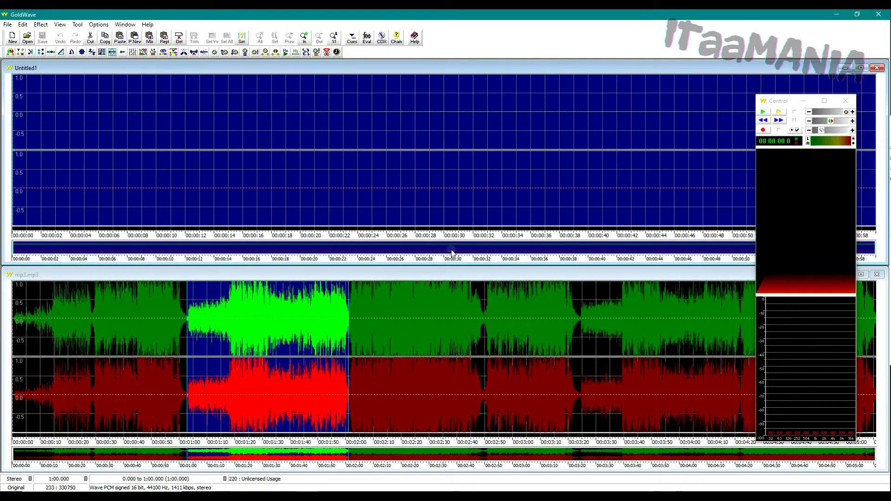
# - Narrow both sound windows to clear the Control window and paste the copied passage into the new sound
pyautogui.moveTo(882, 161); pyautogui.dragTo(742, 155)
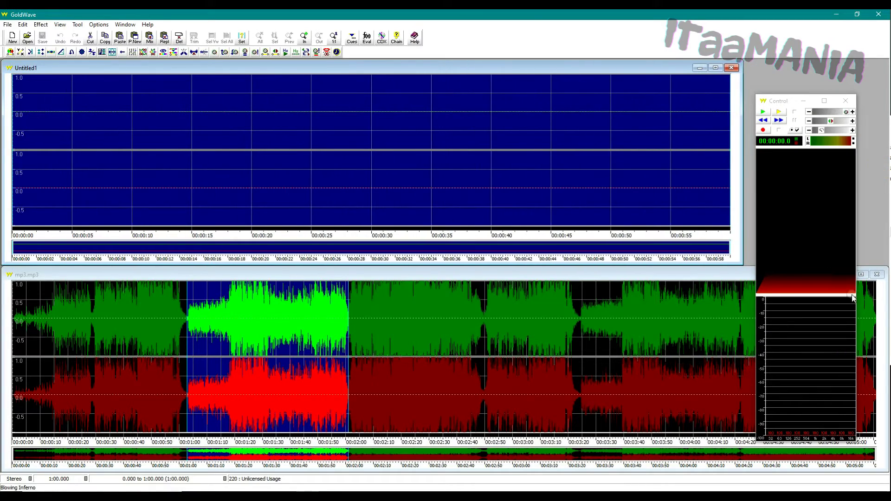
pyautogui.moveTo(885, 339); pyautogui.dragTo(746, 344)
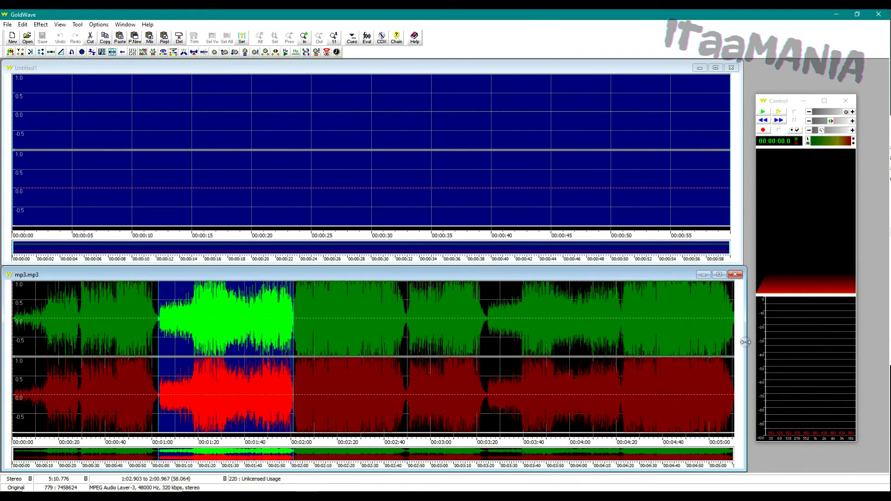
pyautogui.click(201, 68)
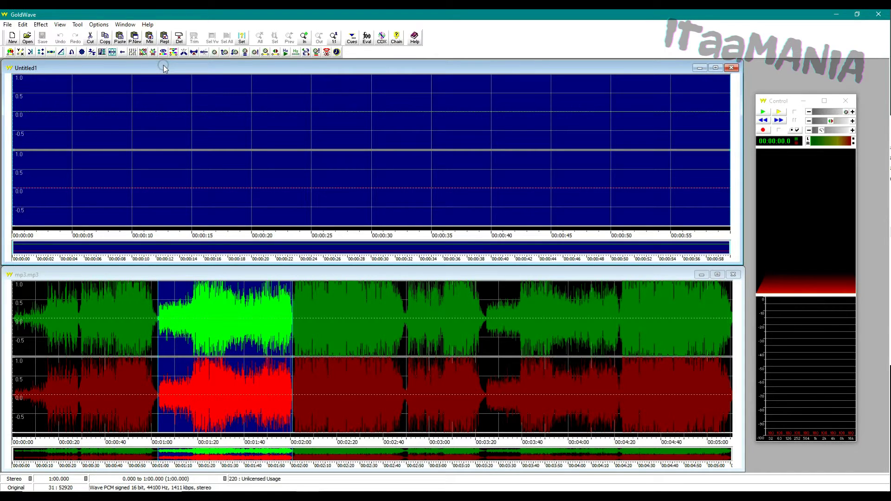
pyautogui.hotkey('ctrl', 'v')
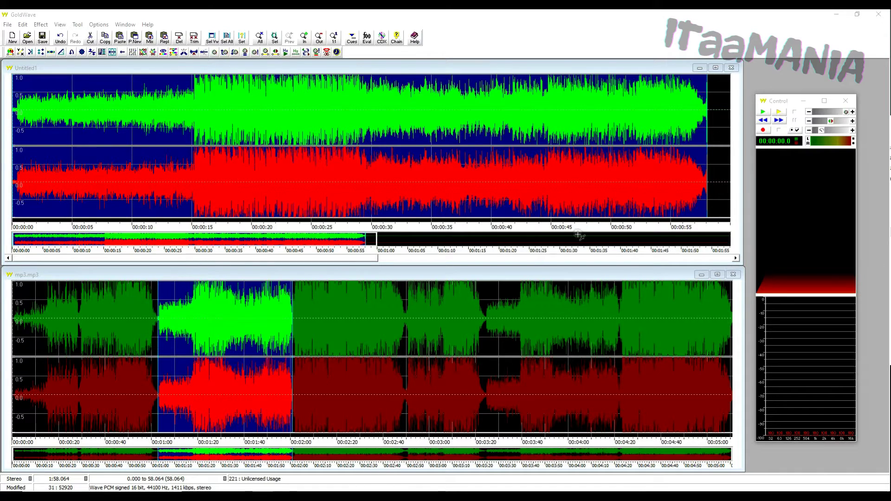
pyautogui.moveTo(221, 334); pyautogui.dragTo(294, 107)
# - Close the mp3.mp3 sound and shrink the Untitled1 window in width and height
pyautogui.click(474, 277)
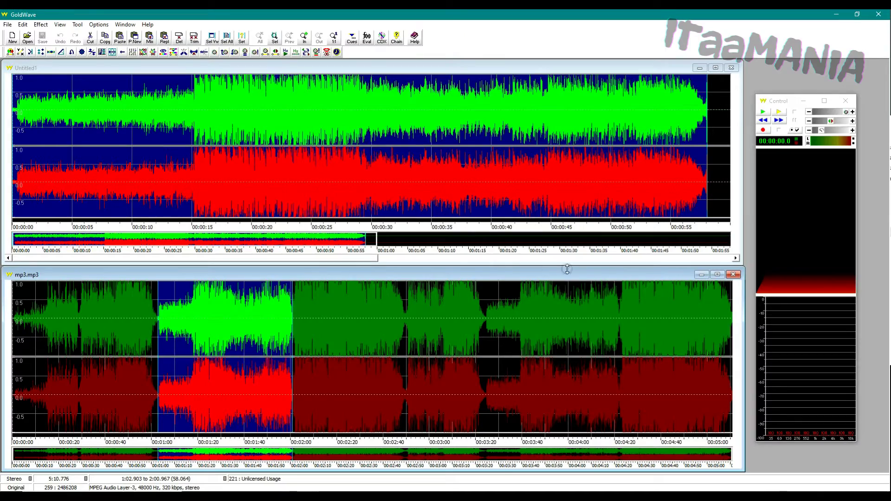
pyautogui.click(732, 276)
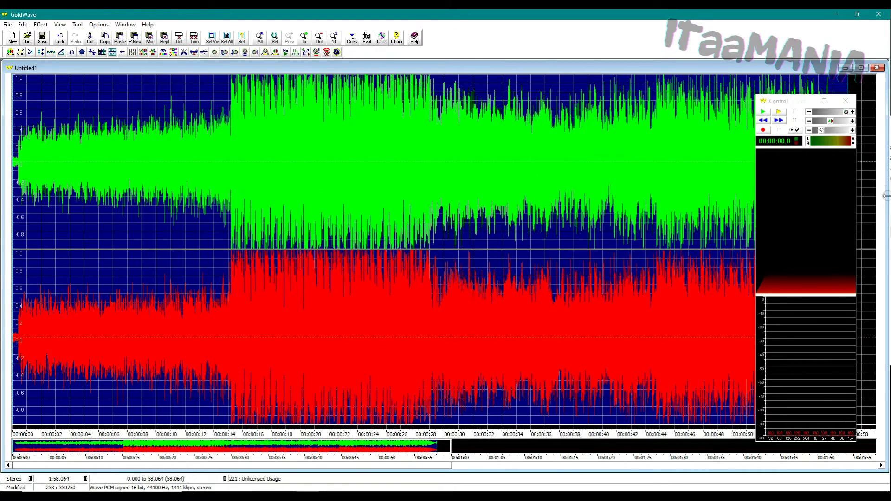
pyautogui.moveTo(885, 196); pyautogui.dragTo(604, 192)
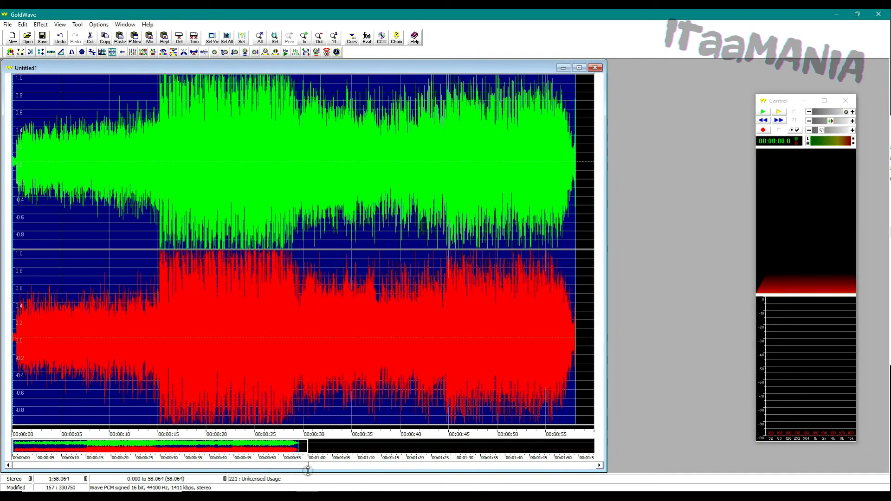
pyautogui.moveTo(308, 471); pyautogui.dragTo(307, 293)
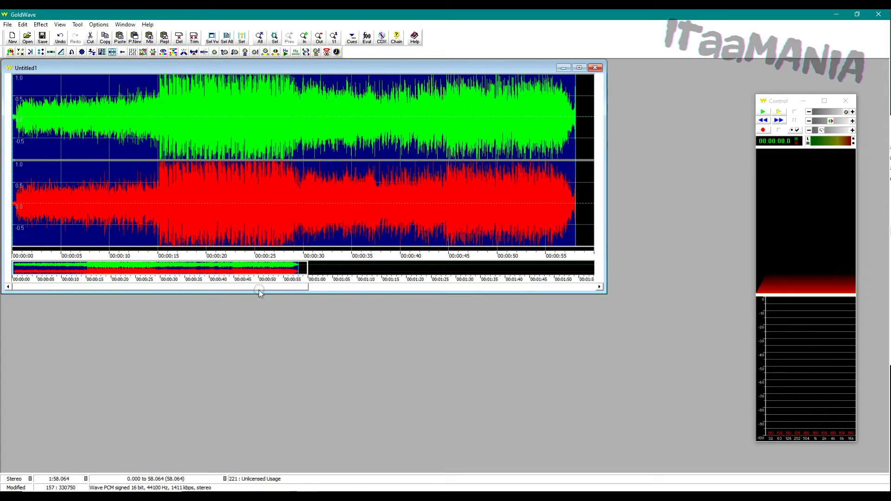
# - Delete the silent part of Untitled1 from about 58.08 s to the end of the sound
pyautogui.moveTo(264, 288); pyautogui.dragTo(404, 287)
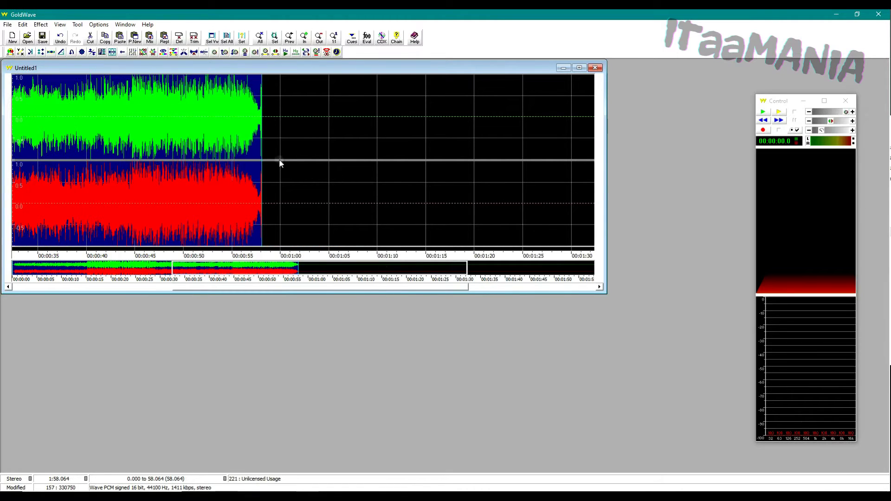
pyautogui.moveTo(272, 136)
pyautogui.mouseDown()
pyautogui.moveTo(289, 141)
pyautogui.moveTo(262, 141)
pyautogui.mouseUp()
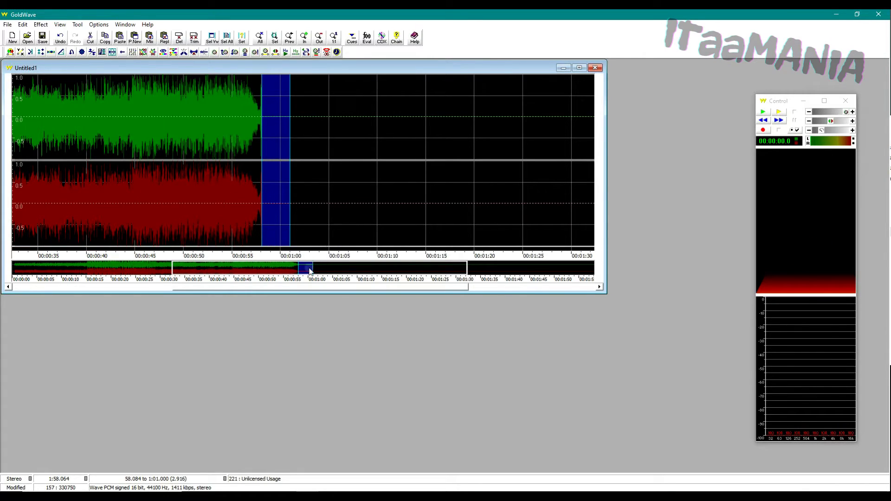
pyautogui.moveTo(311, 270); pyautogui.dragTo(603, 273)
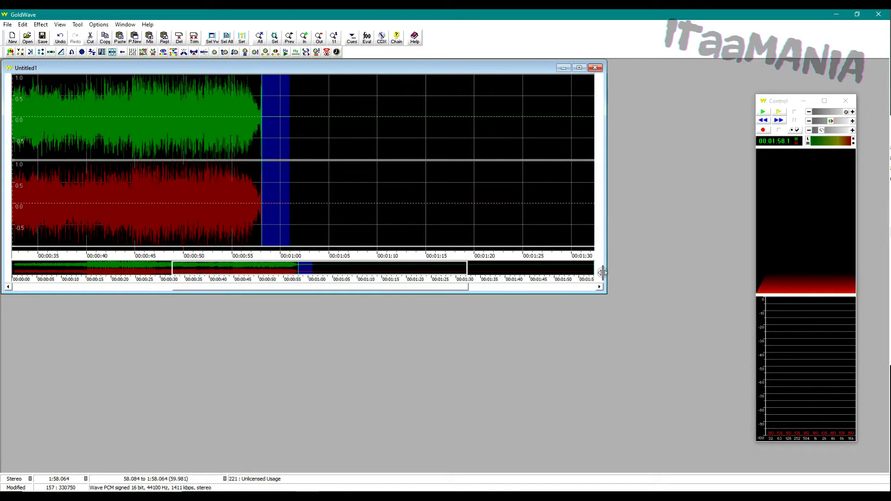
pyautogui.moveTo(441, 285); pyautogui.dragTo(570, 291)
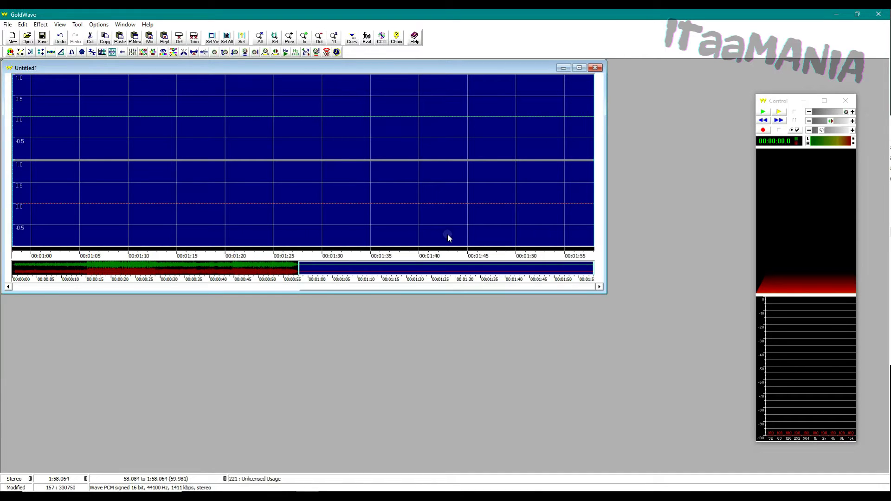
pyautogui.press('Delete')
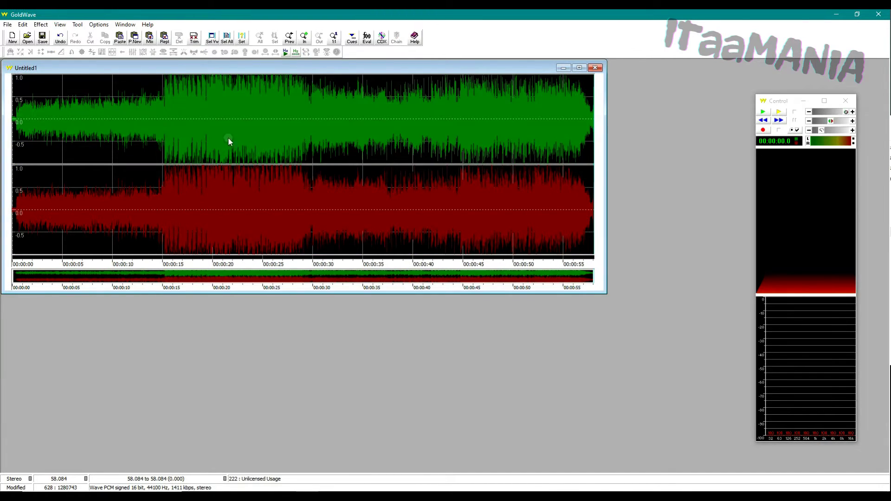
# - Select the whole Untitled1 sound and play its opening seconds
pyautogui.moveTo(215, 135); pyautogui.dragTo(271, 147)
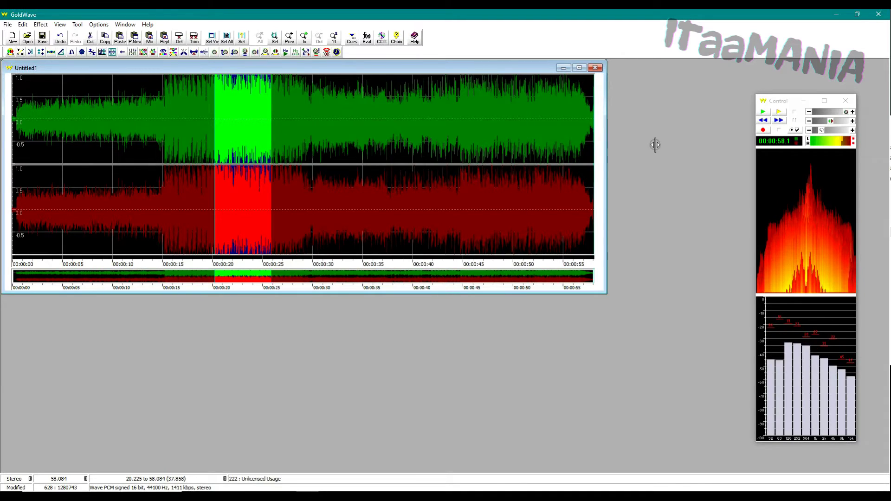
pyautogui.click(215, 157)
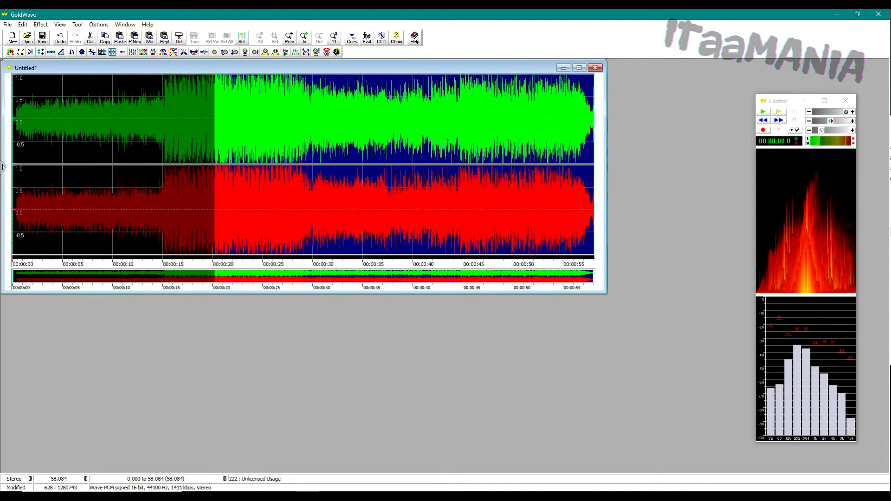
pyautogui.hotkey('ctrl', 'a')
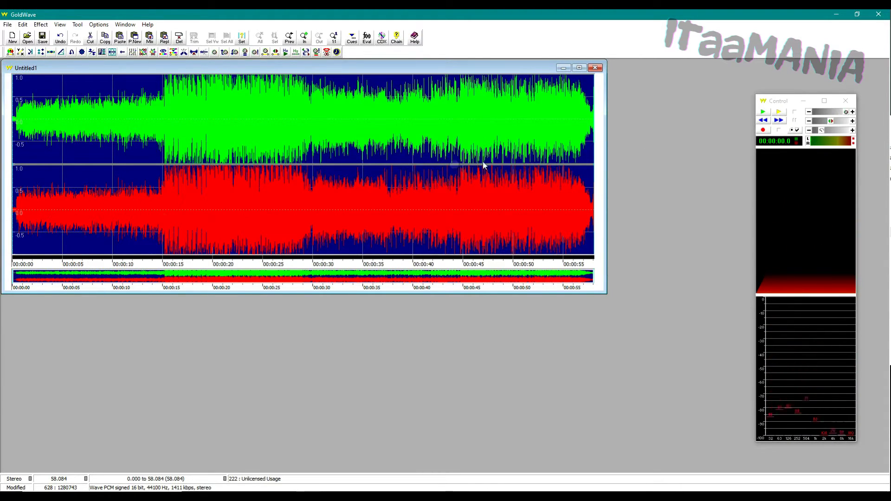
pyautogui.click(762, 111)
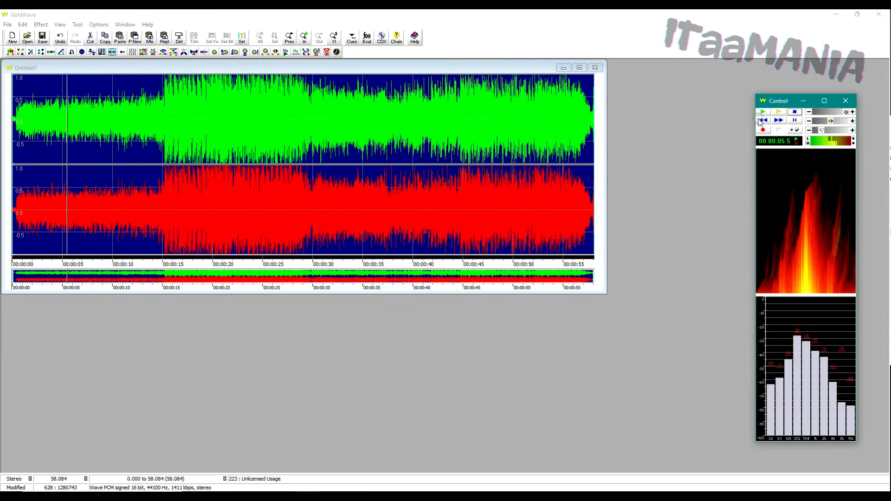
pyautogui.click(794, 112)
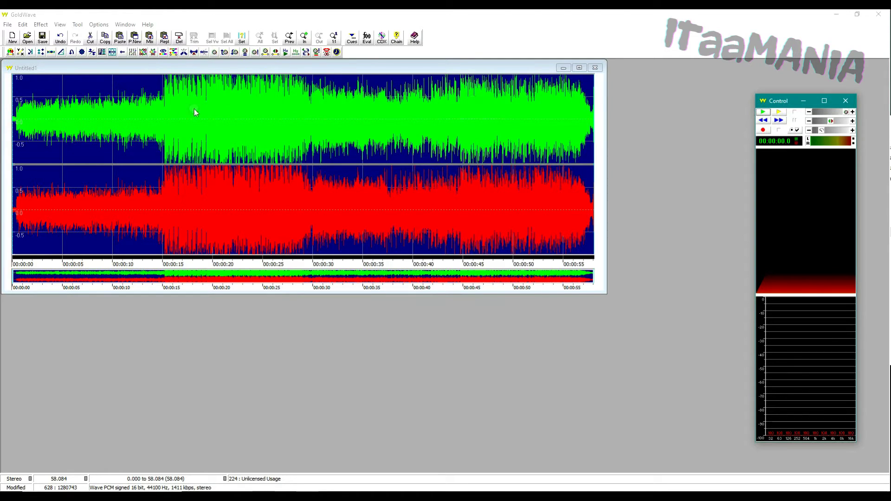
# - Select the passage from 14.903 s to the end of the sound and play its first seconds
pyautogui.click(164, 108)
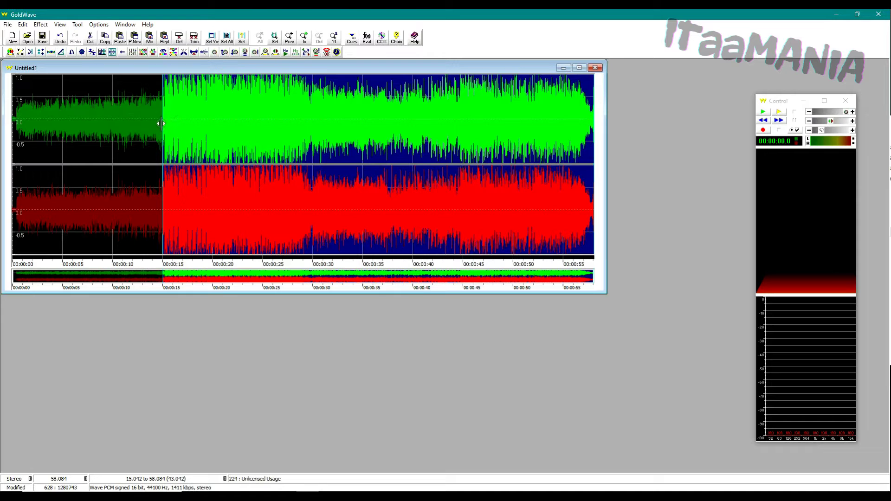
pyautogui.moveTo(163, 123); pyautogui.dragTo(161, 123)
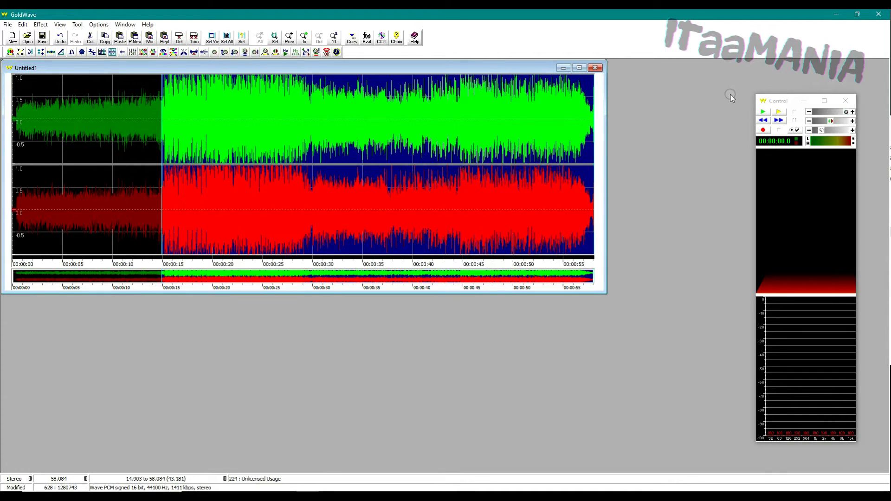
pyautogui.click(762, 112)
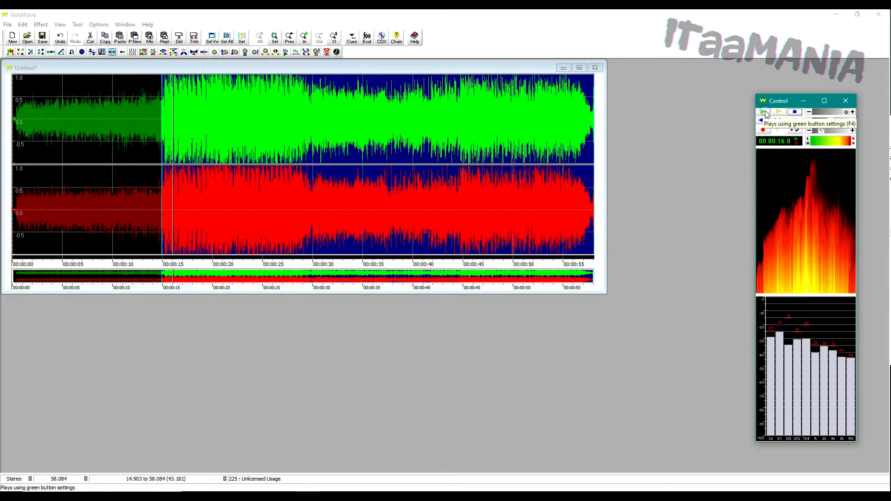
pyautogui.click(793, 112)
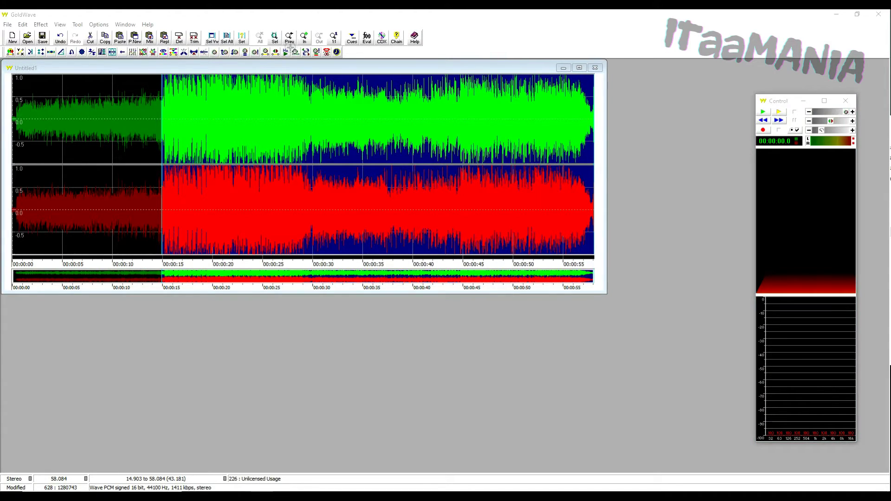
# - Refine the selection start to 14.986 s by listening, and copy the passage from there to the end of the sound
pyautogui.moveTo(295, 34)
pyautogui.mouseDown()
pyautogui.moveTo(319, 26)
pyautogui.moveTo(297, 34)
pyautogui.mouseUp()
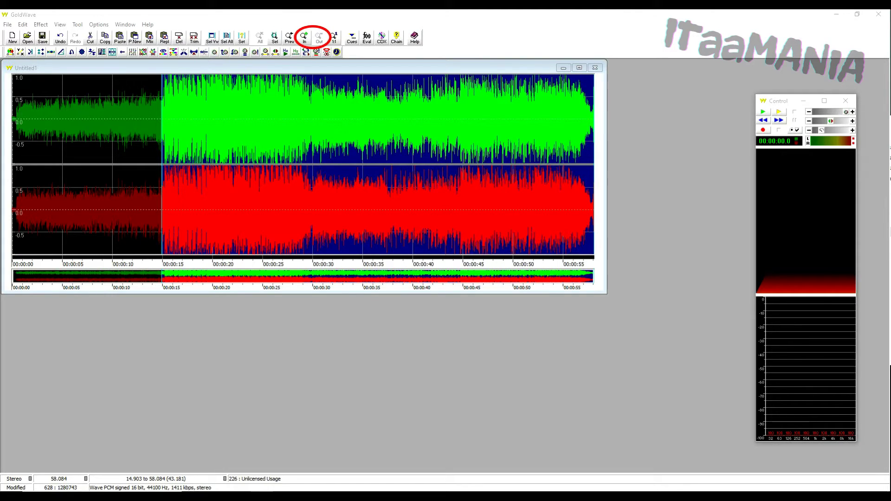
pyautogui.press('Escape')
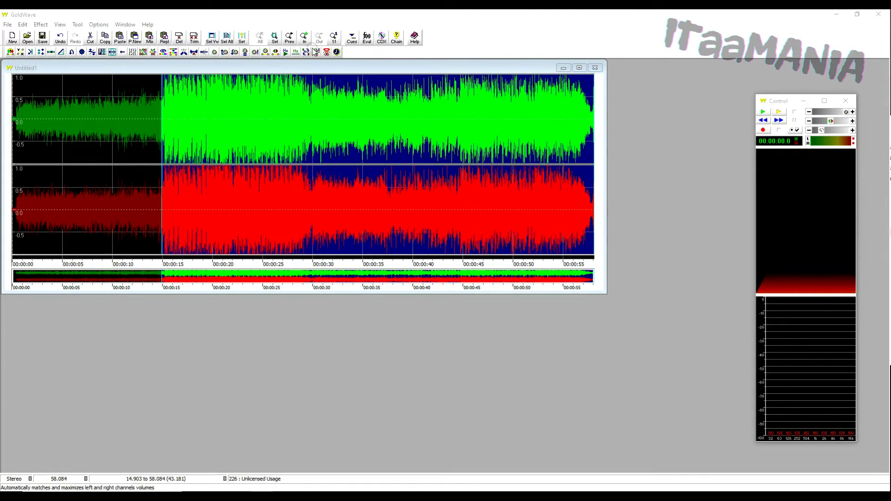
pyautogui.click(304, 38)
pyautogui.click(304, 40)
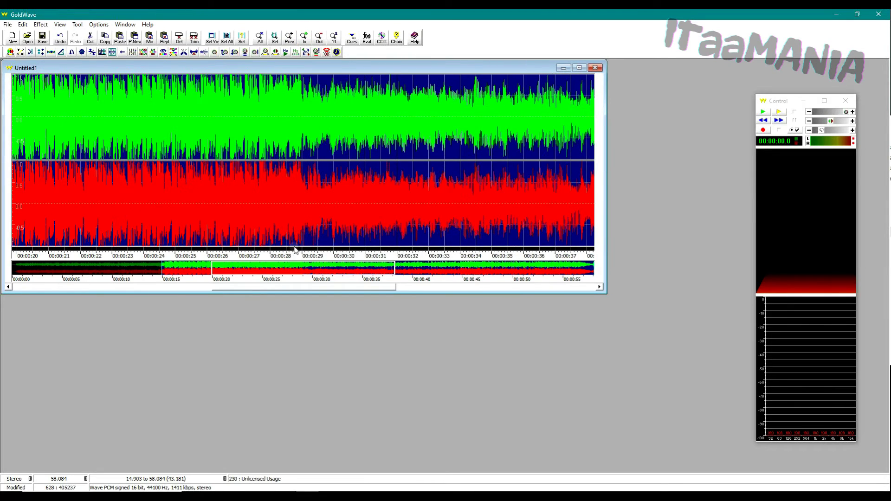
pyautogui.moveTo(256, 287); pyautogui.dragTo(183, 291)
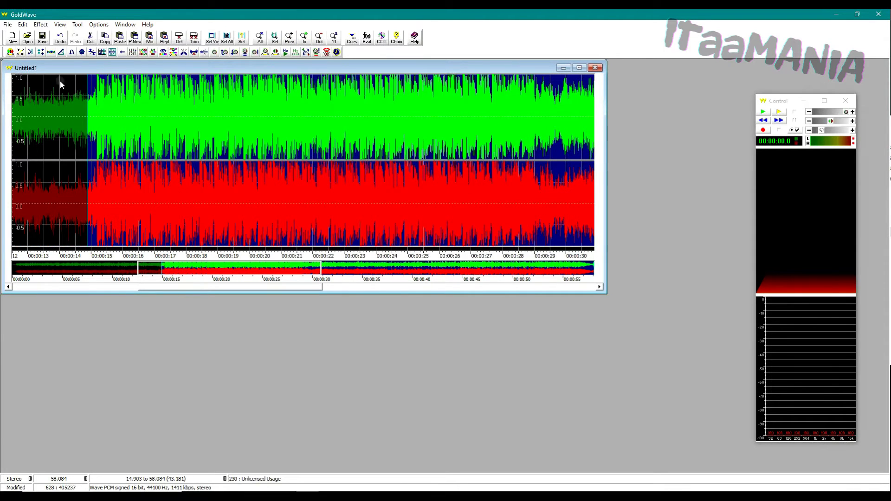
pyautogui.click(762, 112)
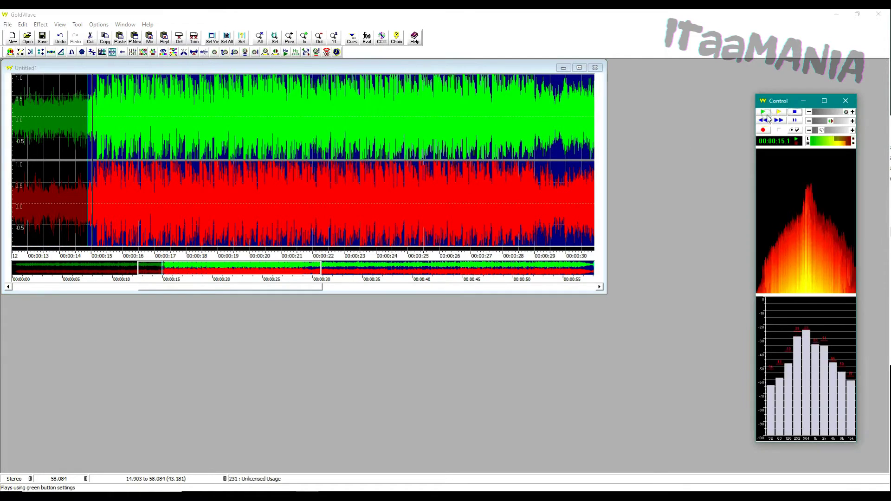
pyautogui.click(792, 113)
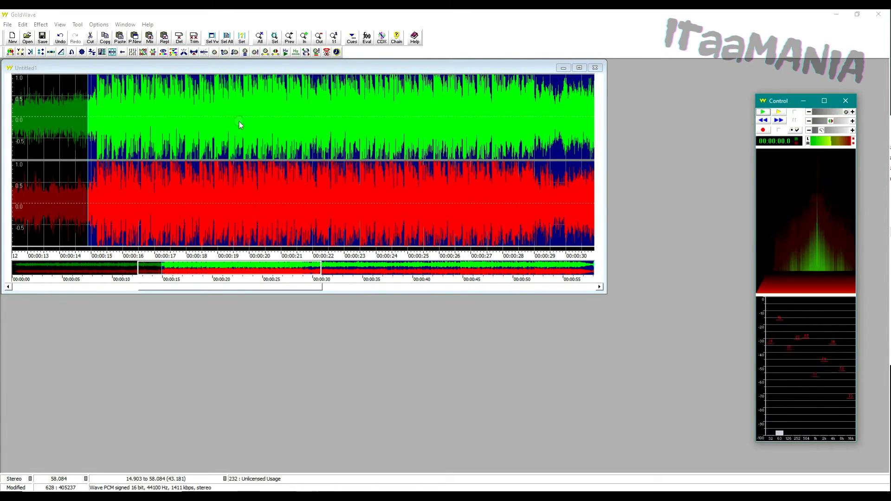
pyautogui.moveTo(89, 134); pyautogui.dragTo(91, 133)
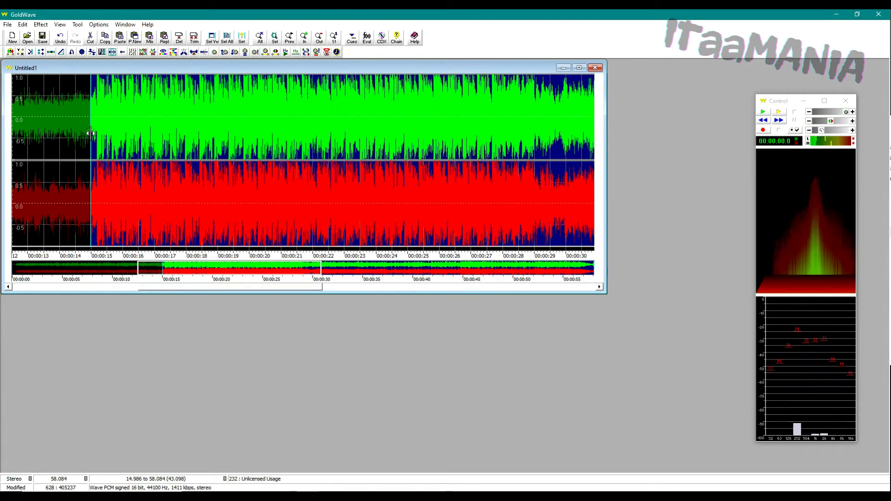
pyautogui.click(763, 112)
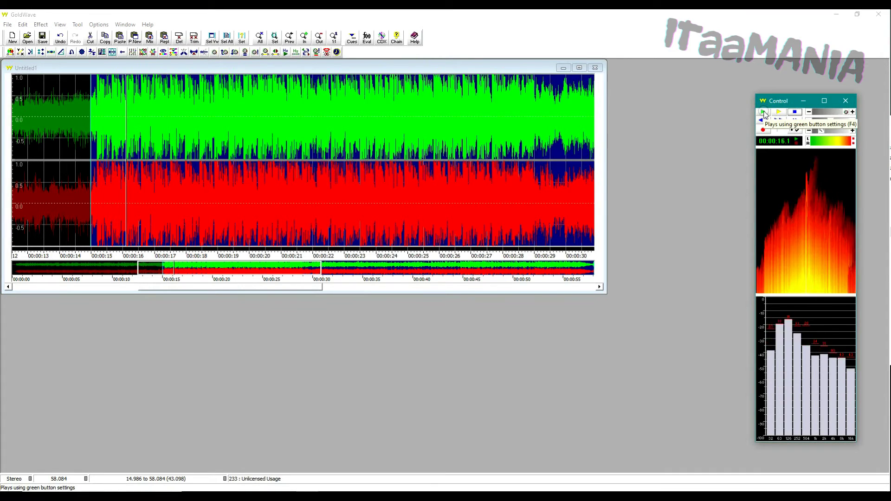
pyautogui.click(791, 114)
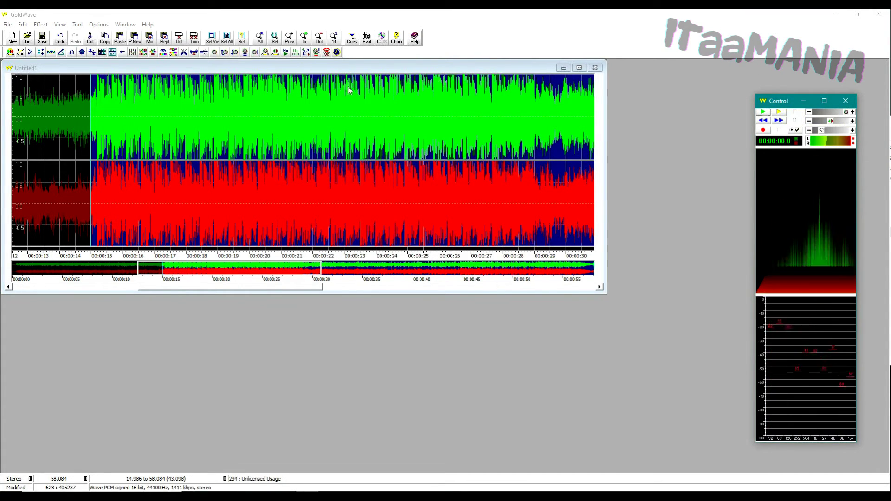
pyautogui.click(180, 67)
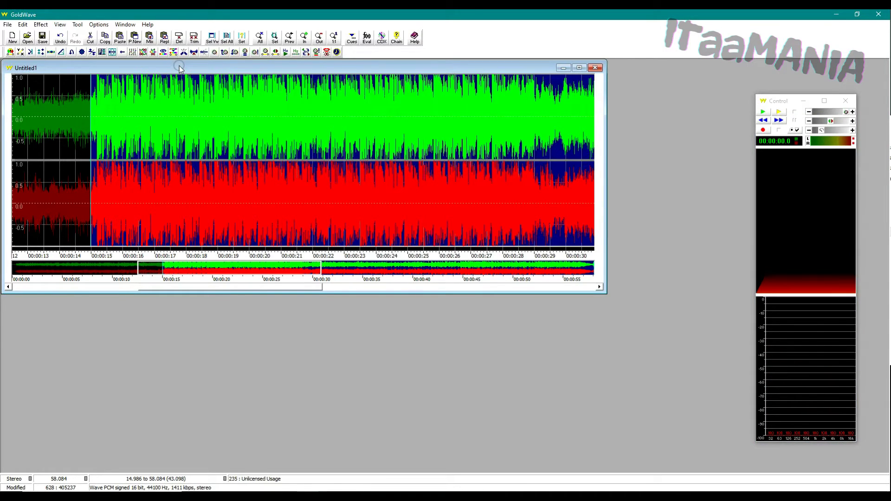
# - Replace the faded tail from 57.787 s to the end of the sound with the copied passage
pyautogui.moveTo(258, 291); pyautogui.dragTo(264, 289)
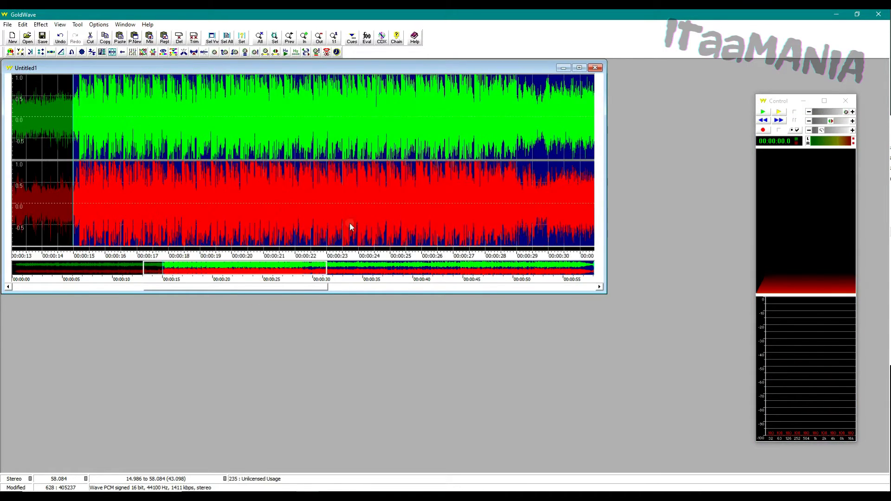
pyautogui.click(319, 37)
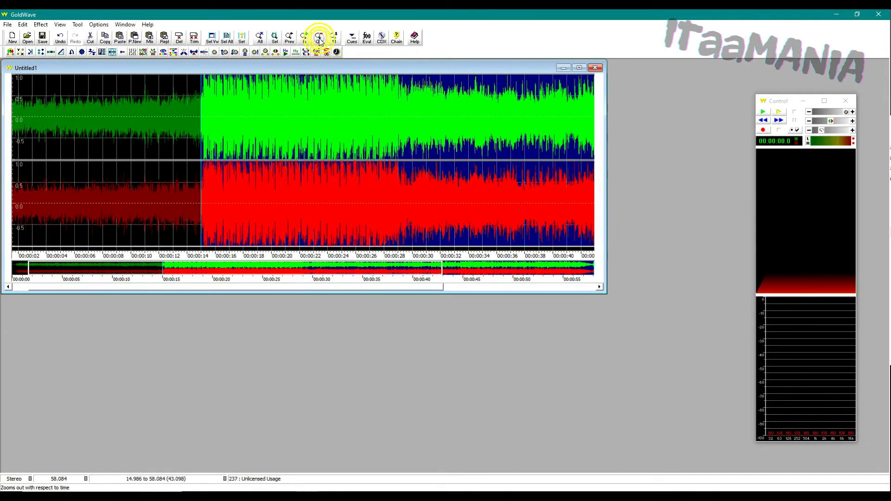
pyautogui.moveTo(301, 292); pyautogui.dragTo(460, 287)
pyautogui.click(587, 122)
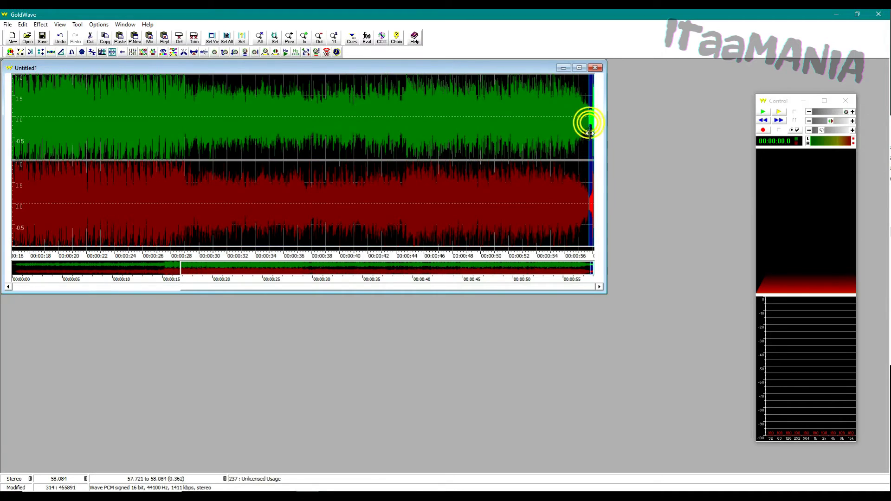
pyautogui.click(588, 138)
pyautogui.press('space')
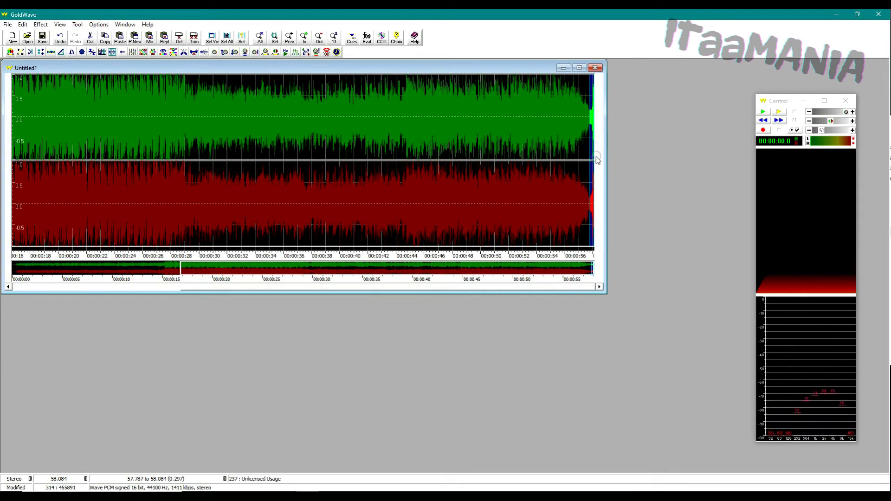
pyautogui.click(597, 160)
pyautogui.hotkey('ctrl', 'v')
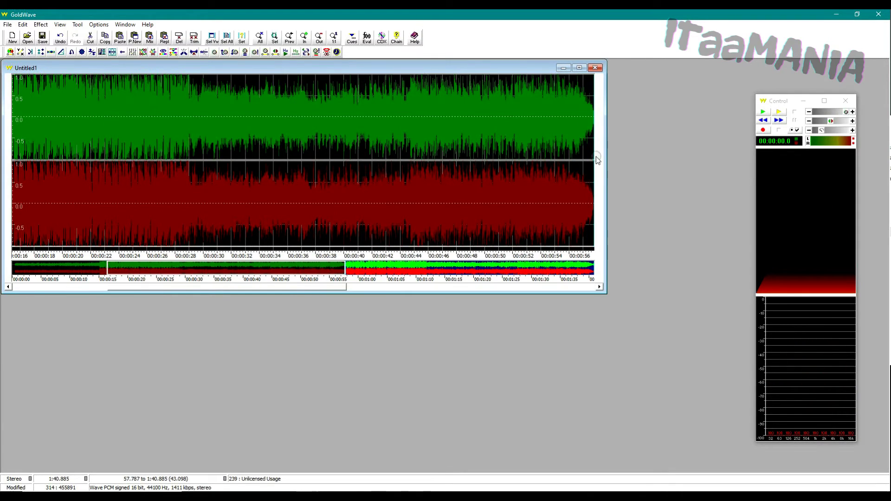
# - Select the join between the original and pasted passages, from 55.296 s to 1:00.436, and play it
pyautogui.moveTo(309, 290); pyautogui.dragTo(459, 282)
pyautogui.moveTo(353, 289); pyautogui.dragTo(341, 287)
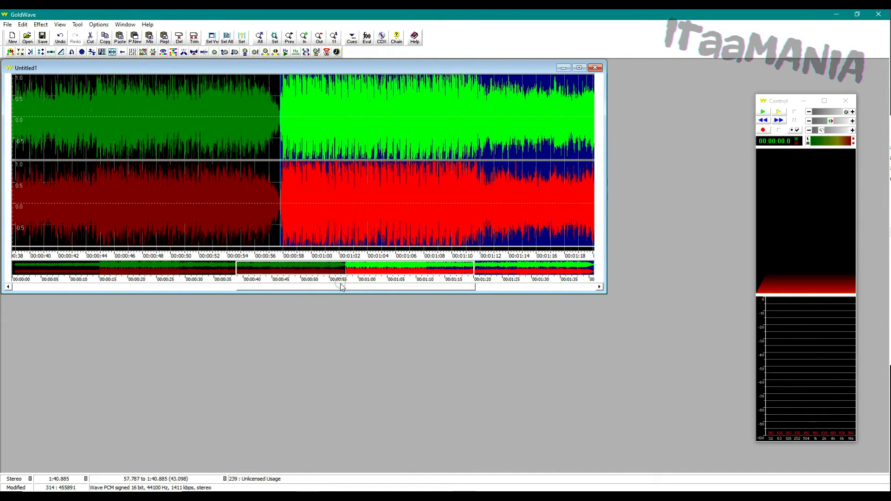
pyautogui.click(244, 120)
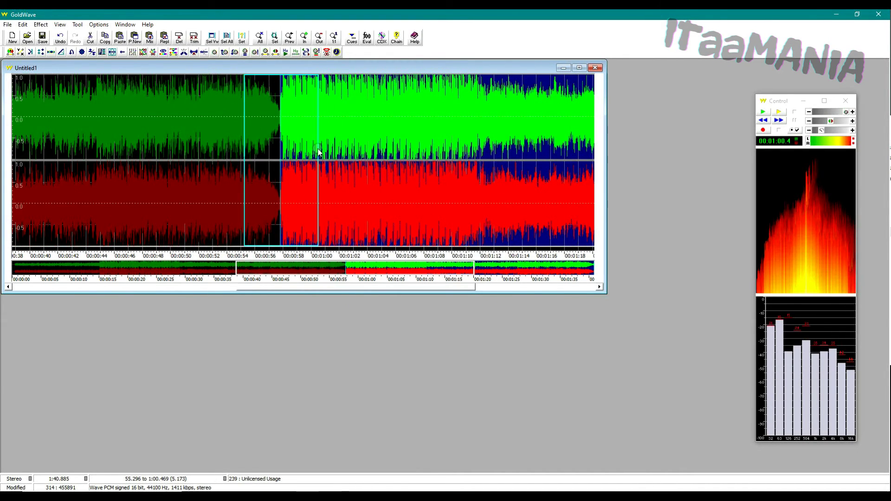
pyautogui.rightClick(317, 149)
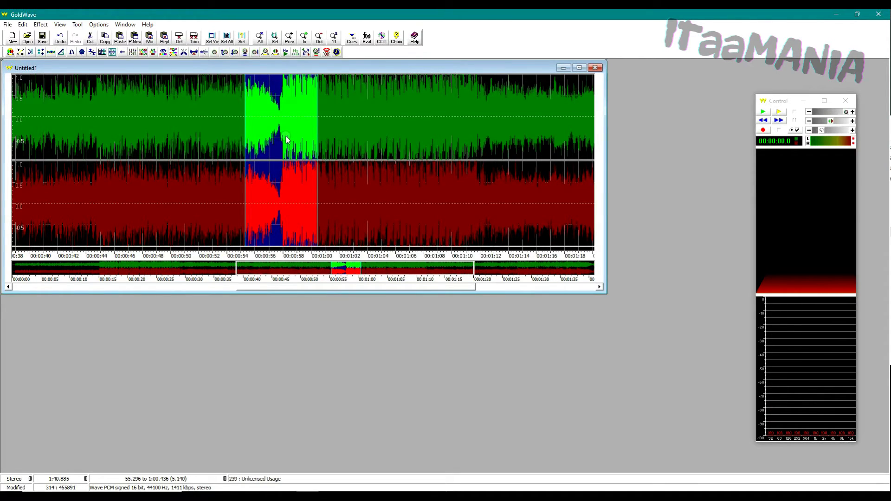
pyautogui.click(763, 113)
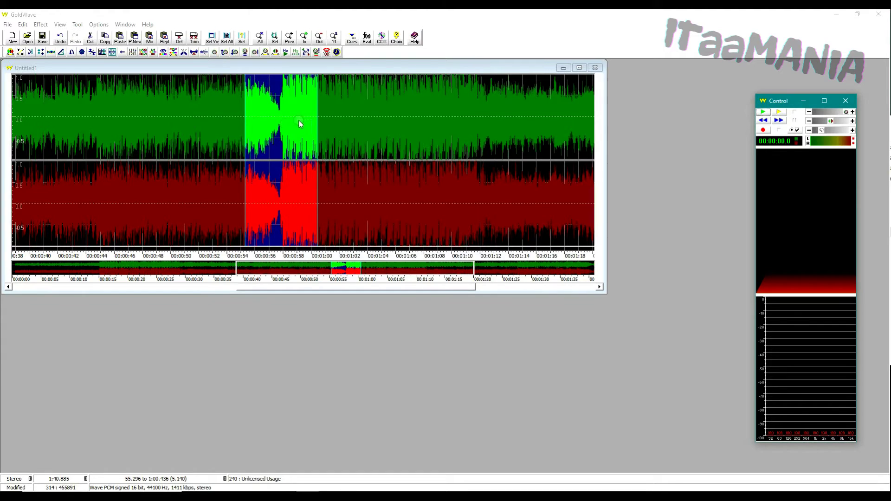
# - Paste the copied passage five times at the sound's end, 1:40.885, and extend the selection from there to 5:16.375
pyautogui.click(319, 38)
pyautogui.click(319, 38)
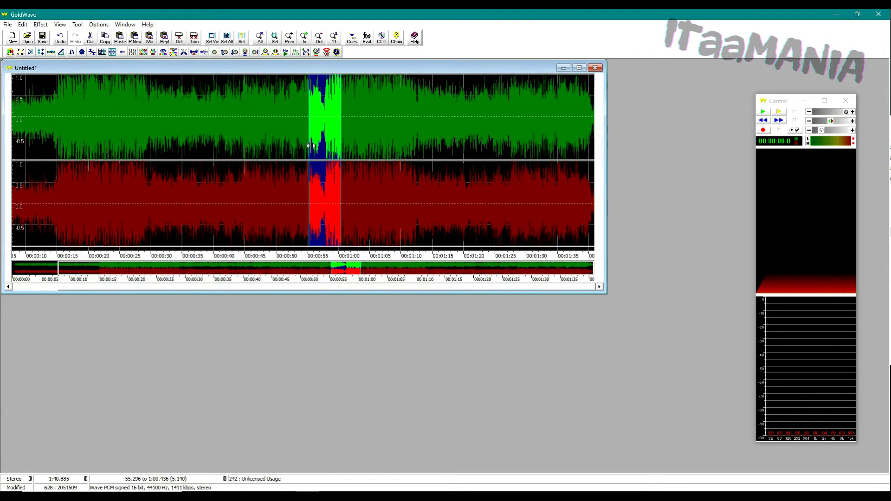
pyautogui.moveTo(341, 150); pyautogui.dragTo(598, 147)
pyautogui.moveTo(308, 154)
pyautogui.mouseDown()
pyautogui.moveTo(605, 154)
pyautogui.moveTo(594, 157)
pyautogui.mouseUp()
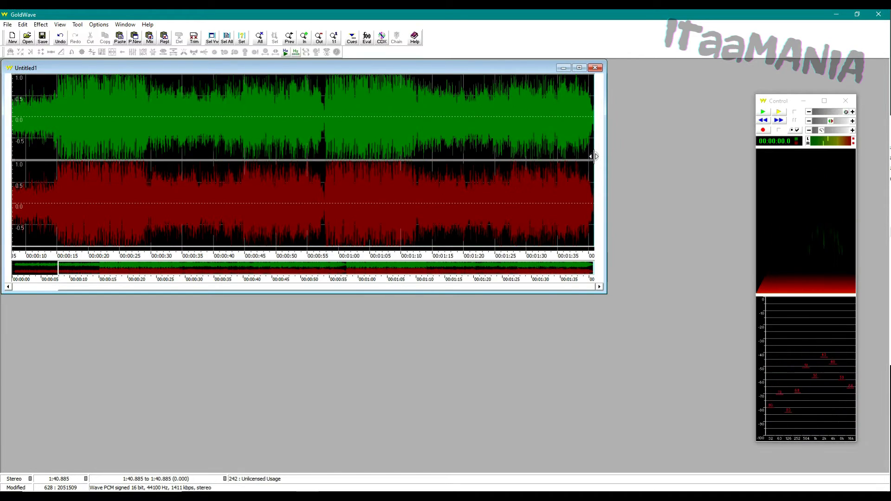
pyautogui.hotkey('ctrl', 'v')
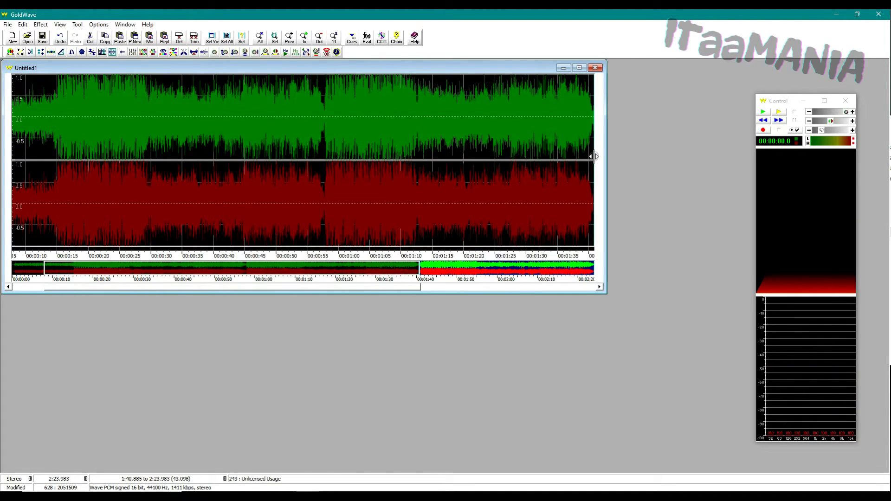
pyautogui.hotkey('ctrl', 'v')
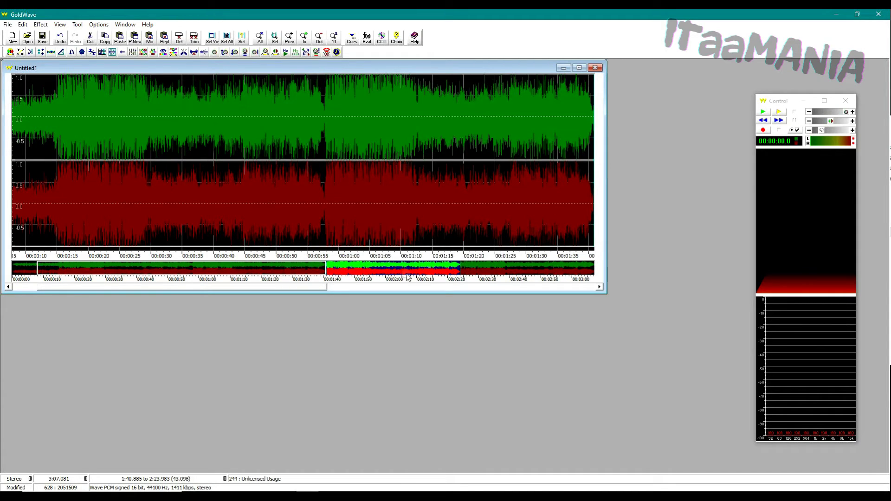
pyautogui.hotkey('ctrl', 'v')
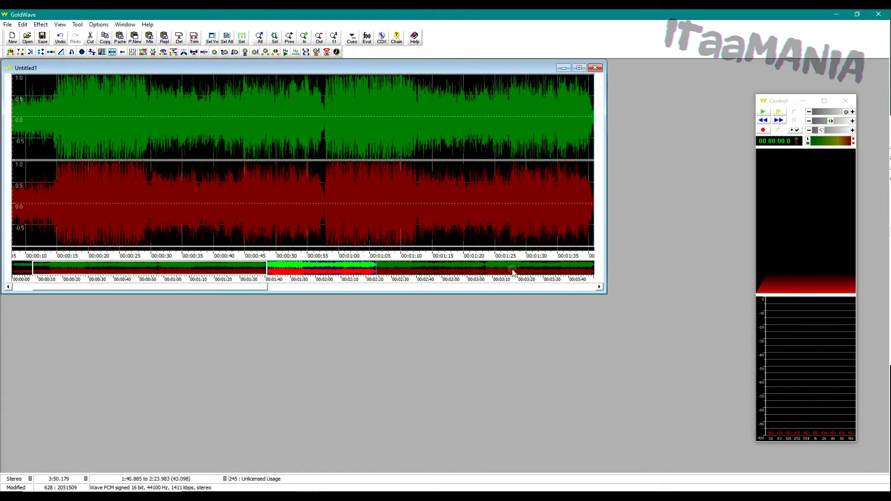
pyautogui.hotkey('ctrl', 'v')
pyautogui.hotkey('ctrl', 'v')
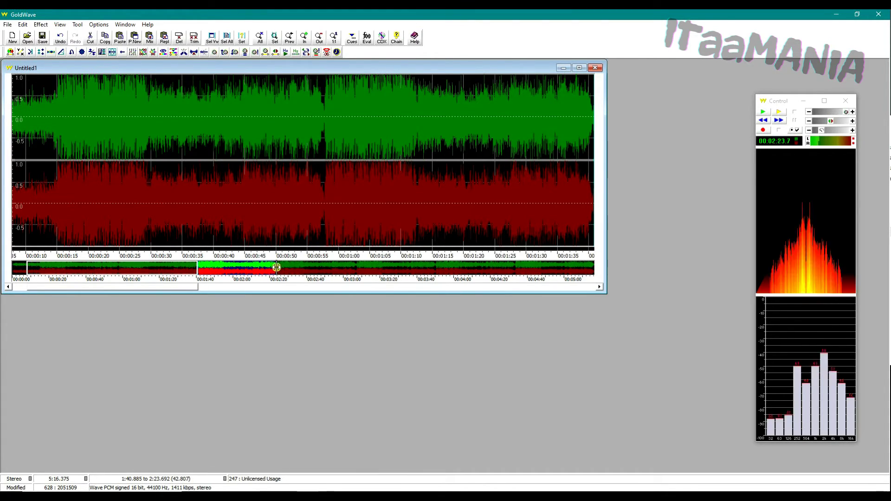
pyautogui.moveTo(277, 268); pyautogui.dragTo(600, 268)
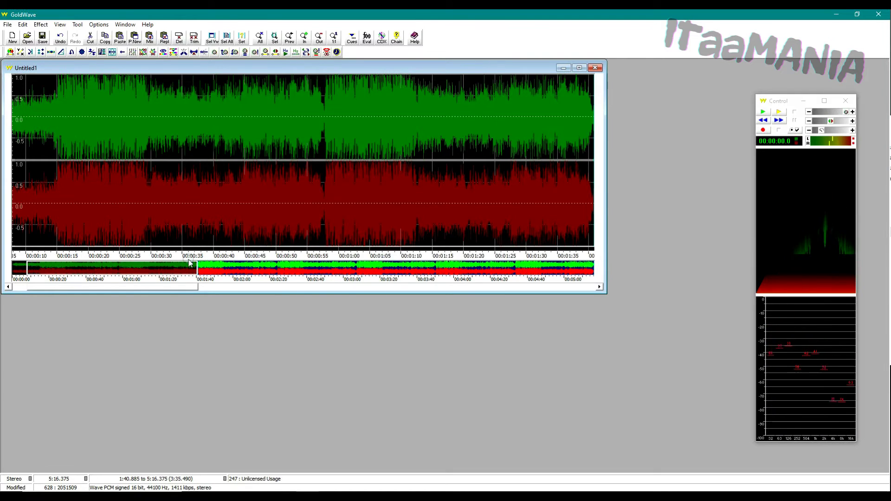
# - Apply a linear fade-out to -160 dB on the sound's ending, from 5:10.296 to 5:16.375, and play the faded part
pyautogui.moveTo(155, 290); pyautogui.dragTo(141, 281)
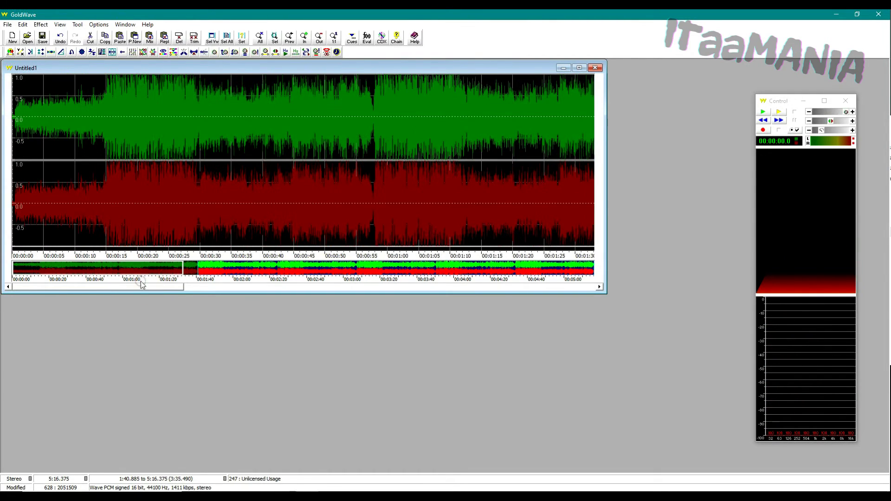
pyautogui.moveTo(194, 268); pyautogui.dragTo(13, 268)
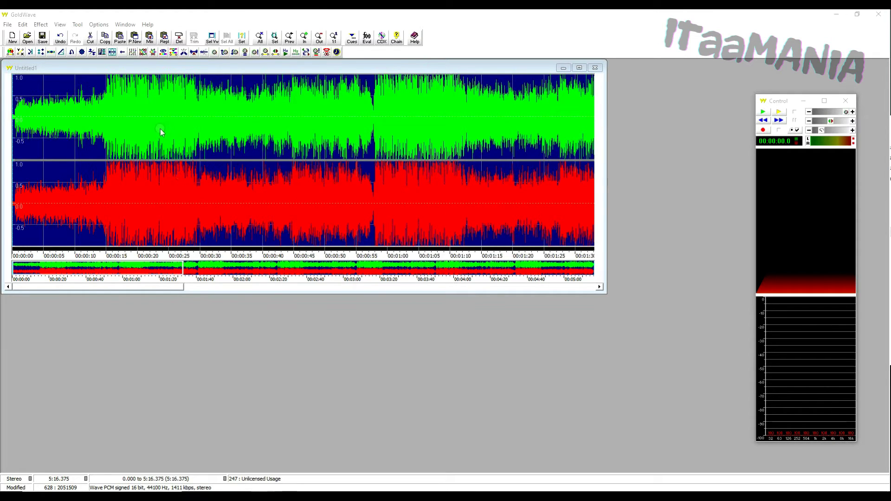
pyautogui.moveTo(128, 289); pyautogui.dragTo(555, 287)
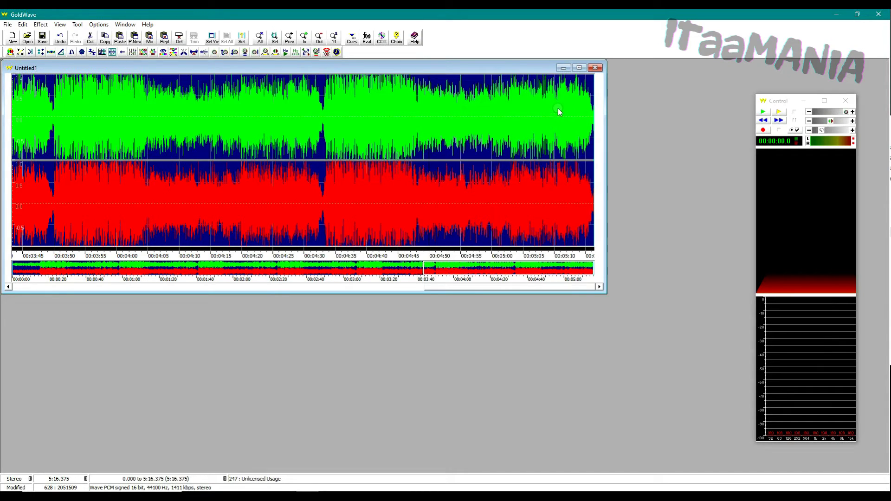
pyautogui.moveTo(557, 109); pyautogui.dragTo(597, 117)
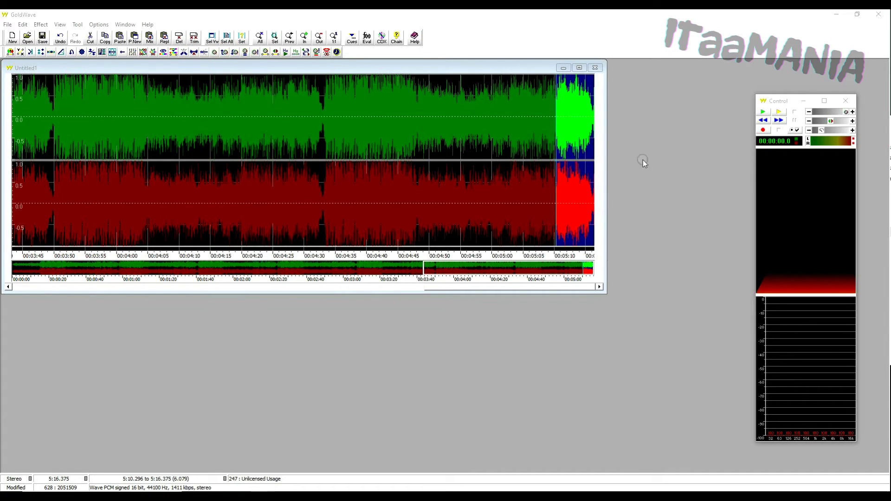
pyautogui.click(234, 52)
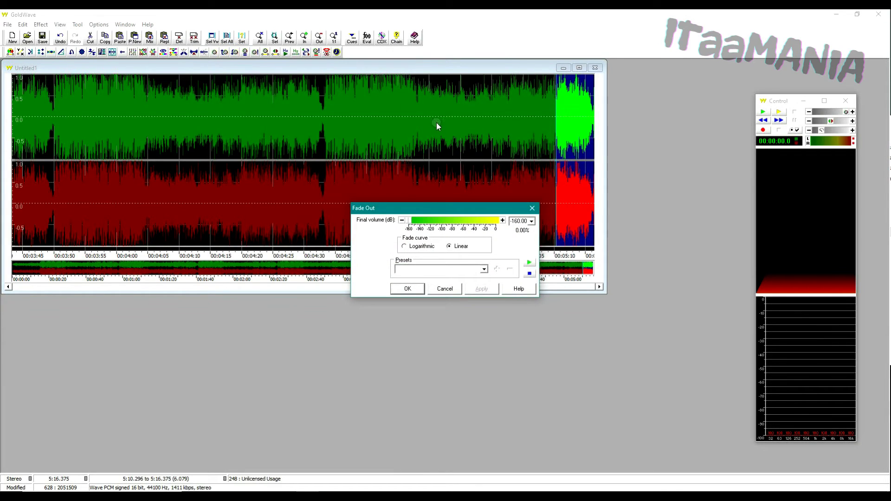
pyautogui.click(410, 289)
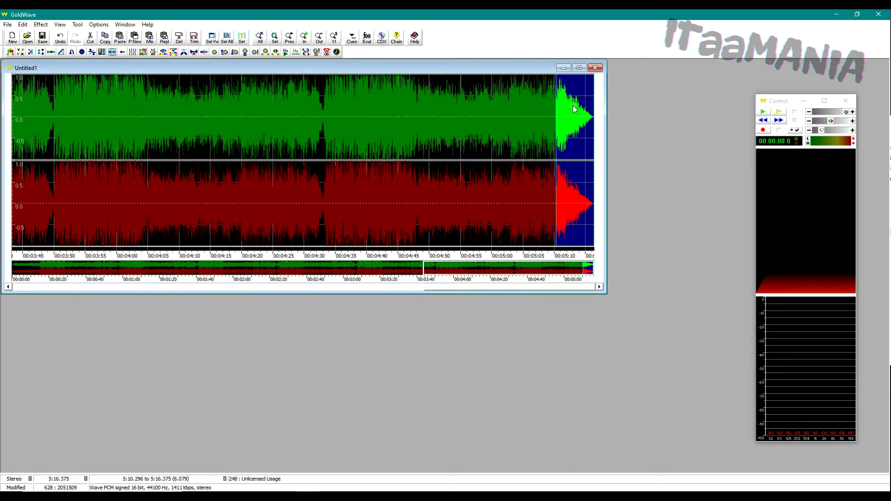
pyautogui.click(762, 114)
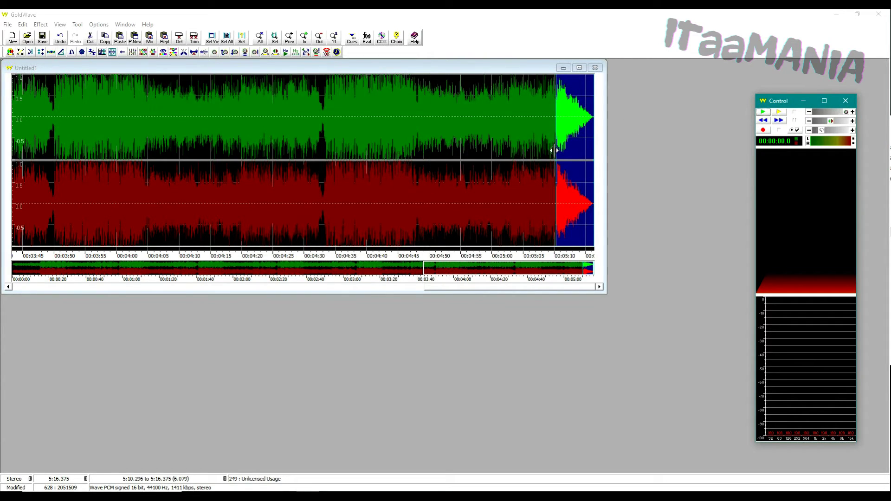
# - Equalize the whole sound with 60 Hz 2.5, 150 Hz -2.9, 400 Hz -3.3, 1000 Hz -7.9 and 15 kHz 4.6 dB, and play it
pyautogui.moveTo(582, 263)
pyautogui.mouseDown()
pyautogui.moveTo(4, 292)
pyautogui.moveTo(10, 278)
pyautogui.mouseUp()
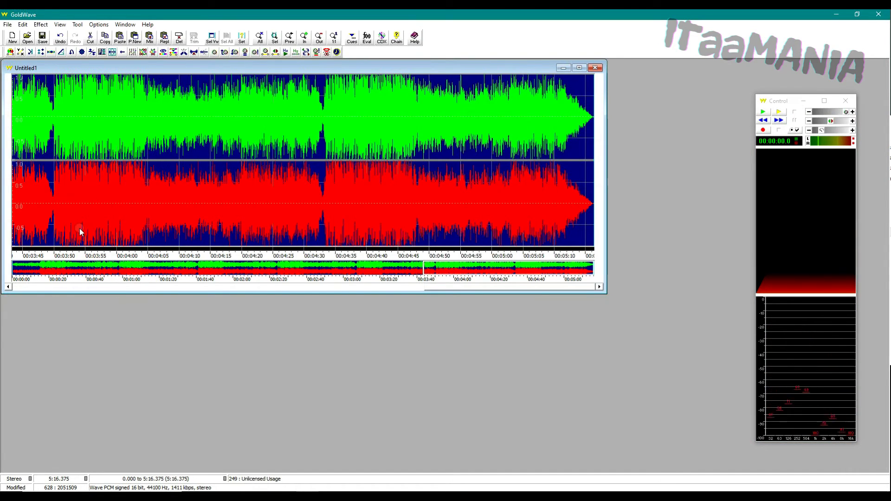
pyautogui.moveTo(442, 289); pyautogui.dragTo(24, 304)
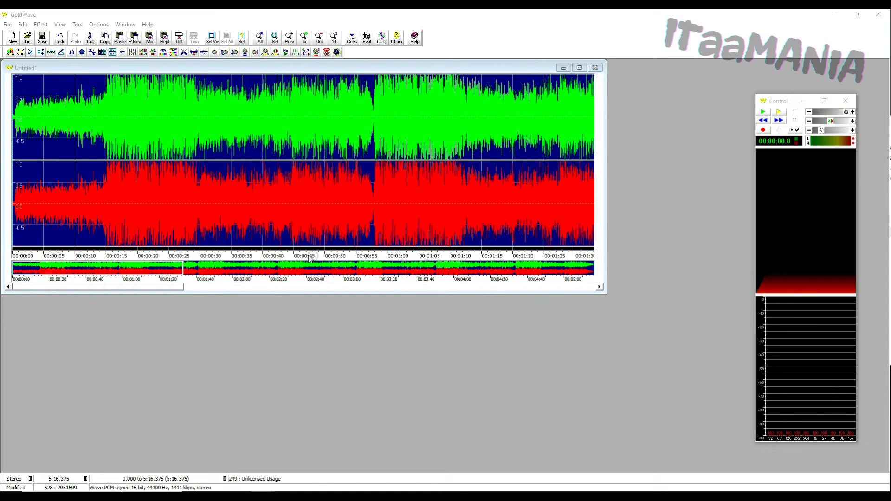
pyautogui.click(132, 51)
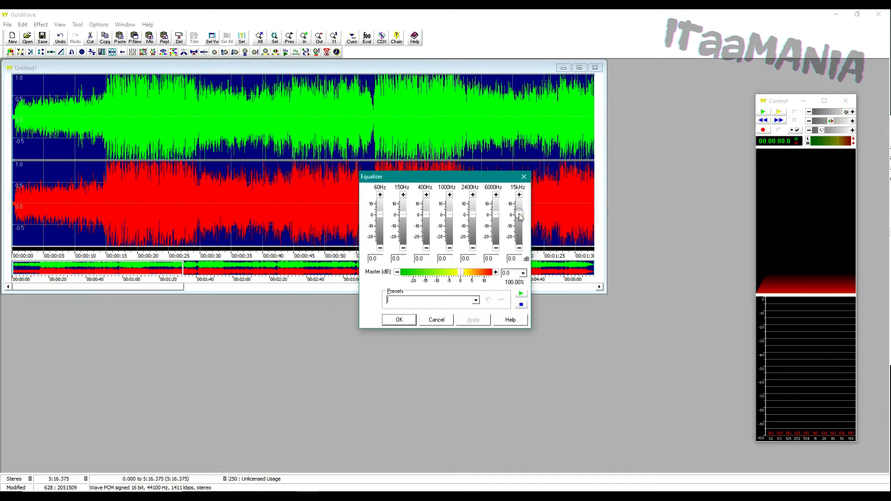
pyautogui.moveTo(519, 215); pyautogui.dragTo(518, 210)
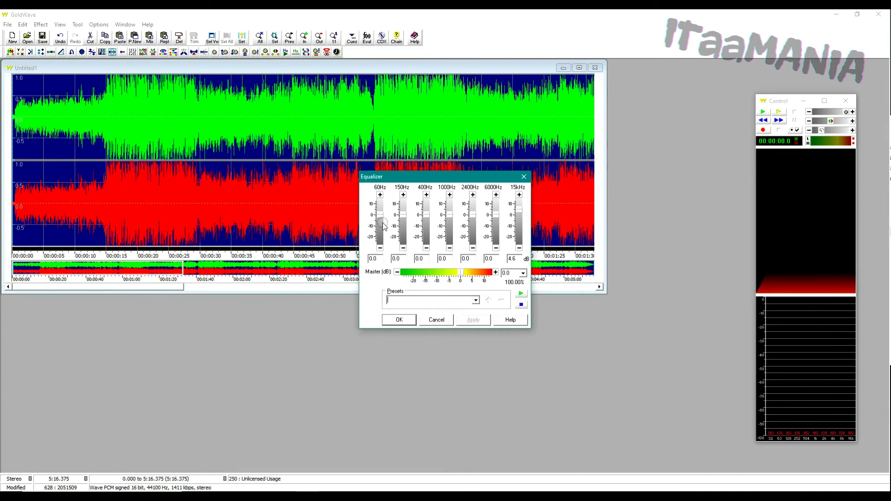
pyautogui.moveTo(379, 217); pyautogui.dragTo(379, 215)
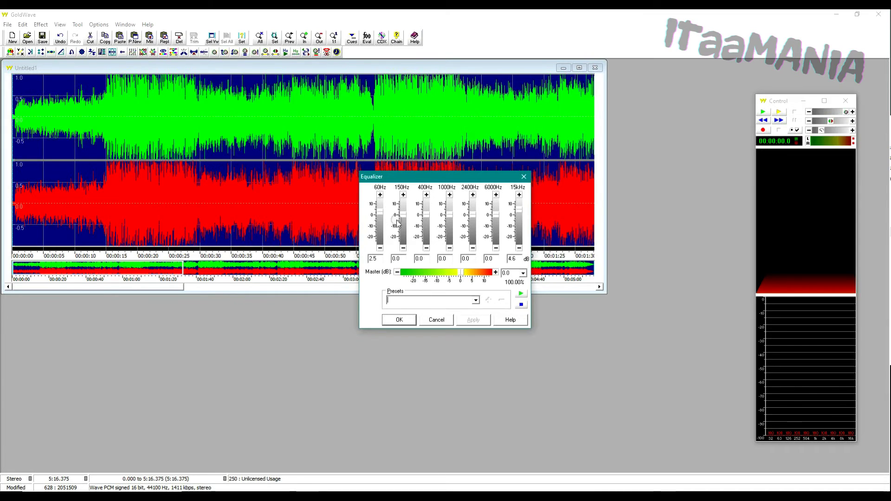
pyautogui.moveTo(403, 216); pyautogui.dragTo(450, 228)
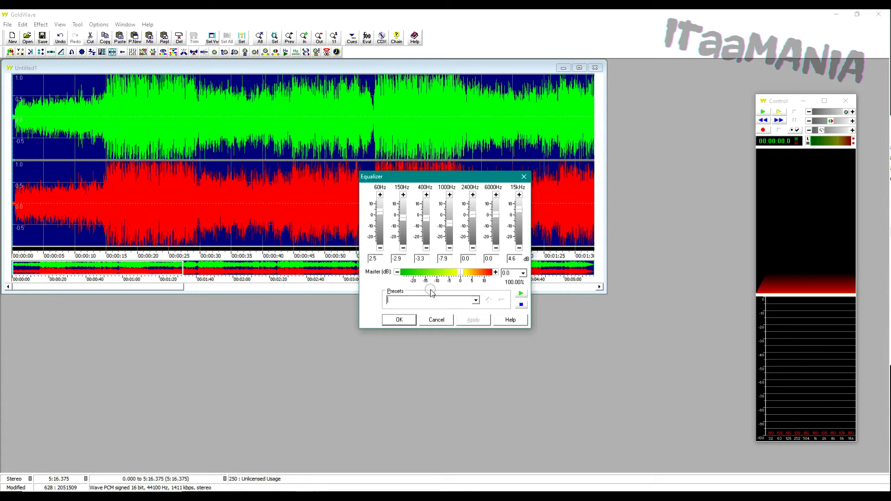
pyautogui.click(398, 320)
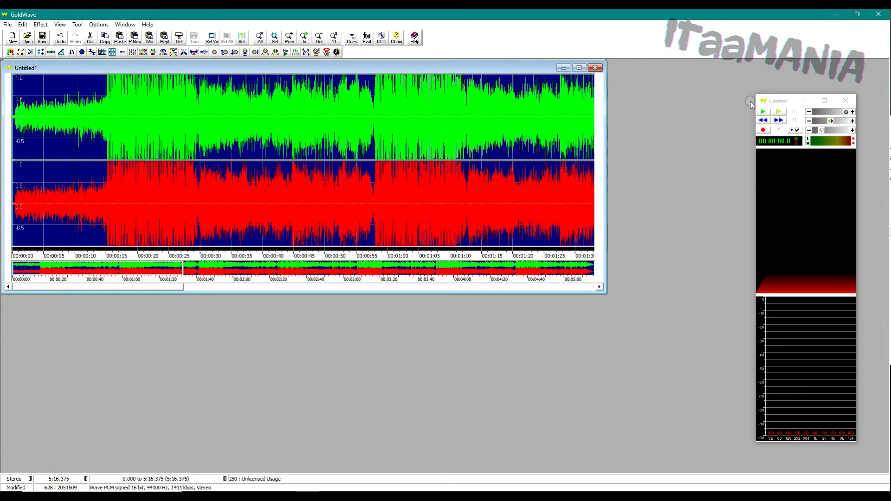
pyautogui.click(762, 112)
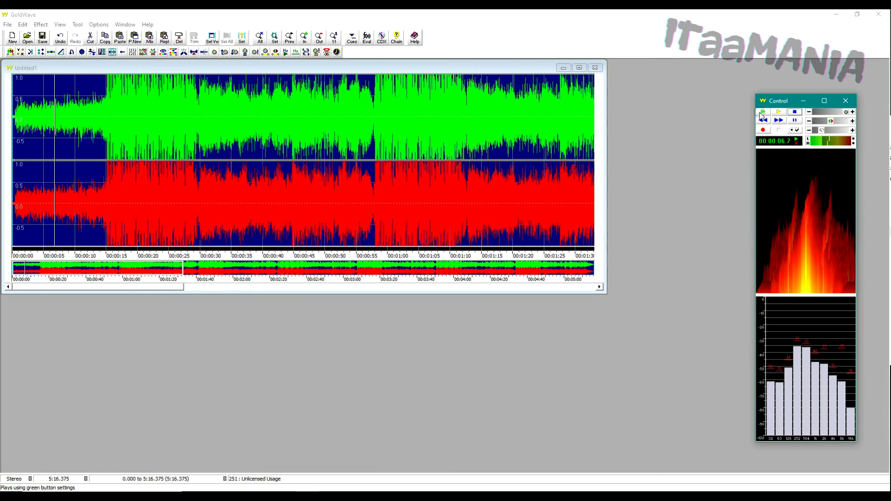
pyautogui.click(795, 113)
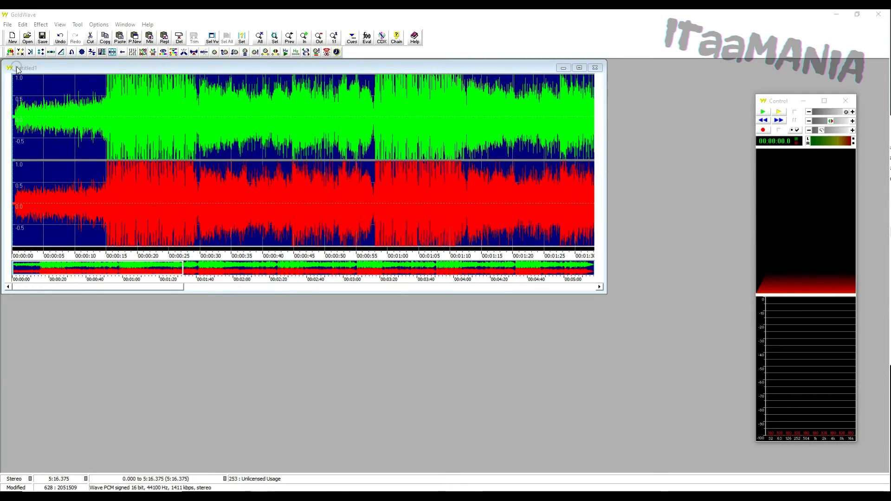
# - Set up saving the sound in the gold folder as MPEG Audio (*.mp3) with Layer-3, 48000 Hz, 320 kbps, stereo attributes
pyautogui.click(8, 26)
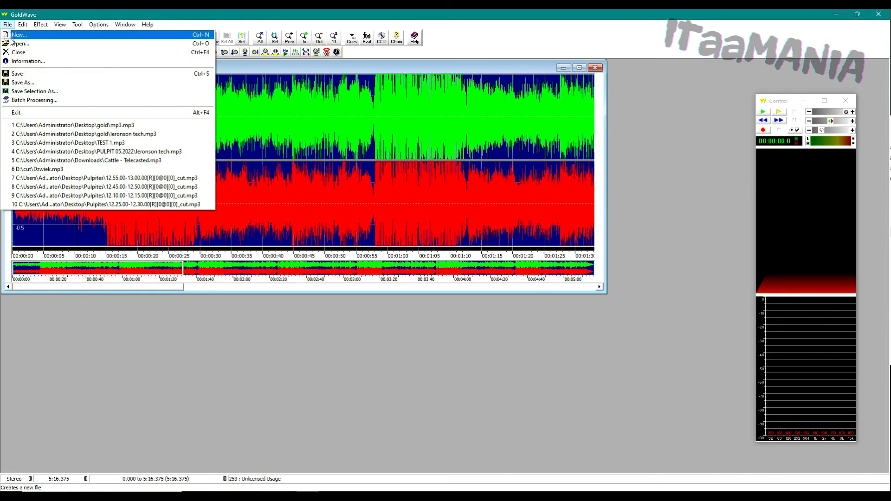
pyautogui.click(22, 82)
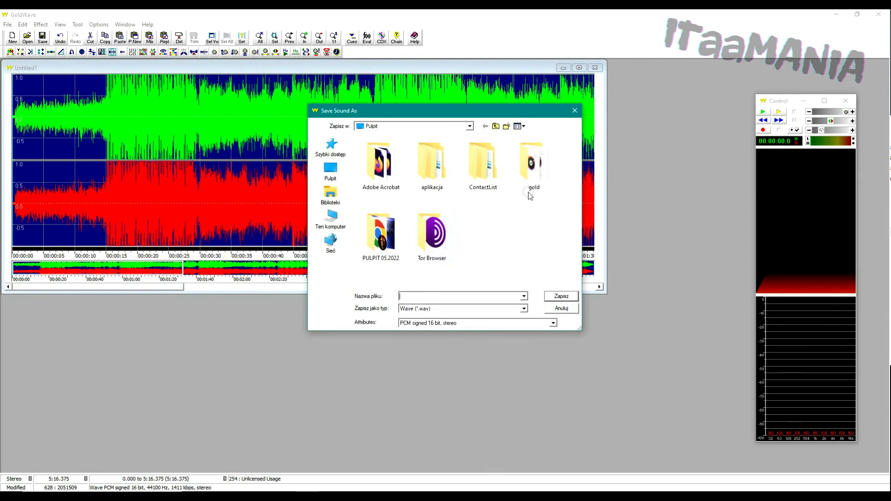
pyautogui.doubleClick(532, 175)
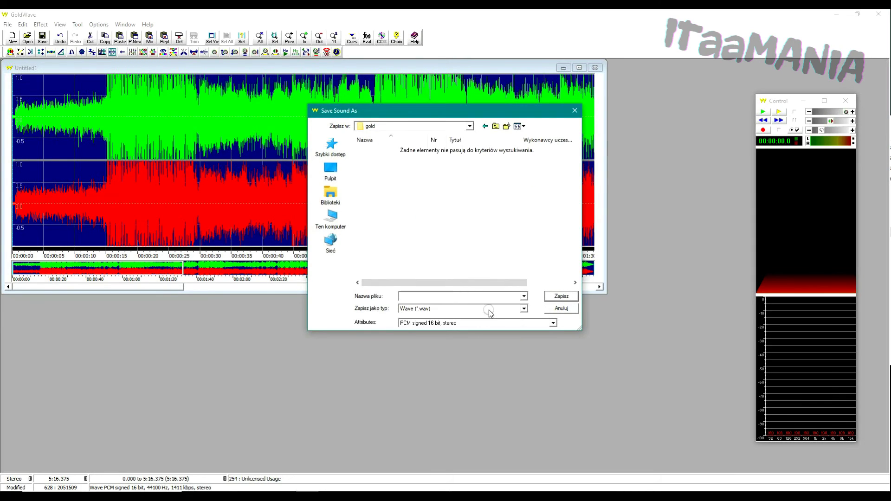
pyautogui.click(523, 309)
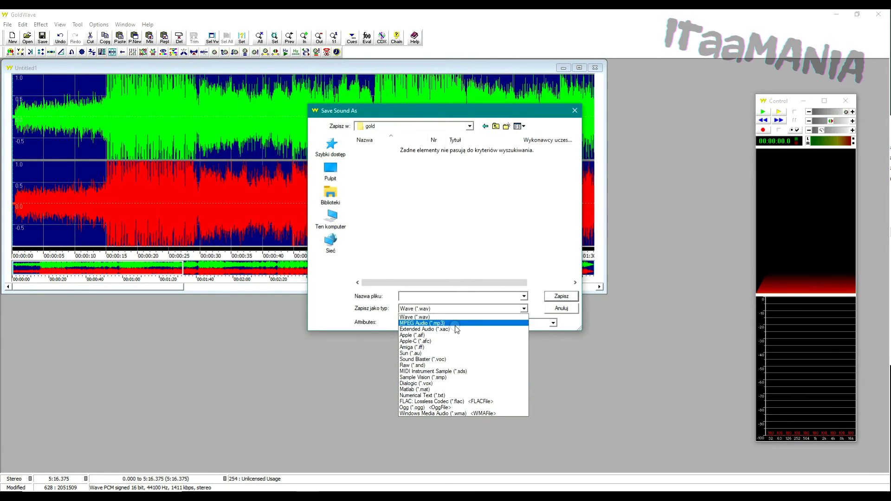
pyautogui.click(439, 323)
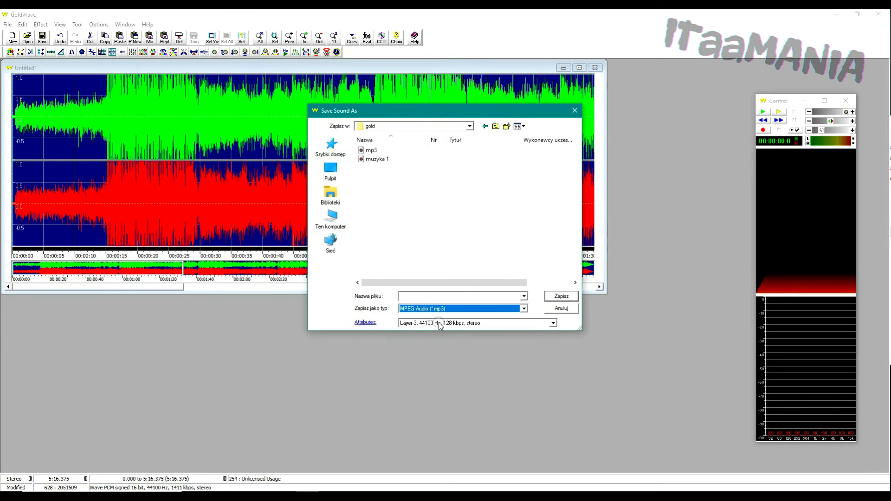
pyautogui.click(478, 325)
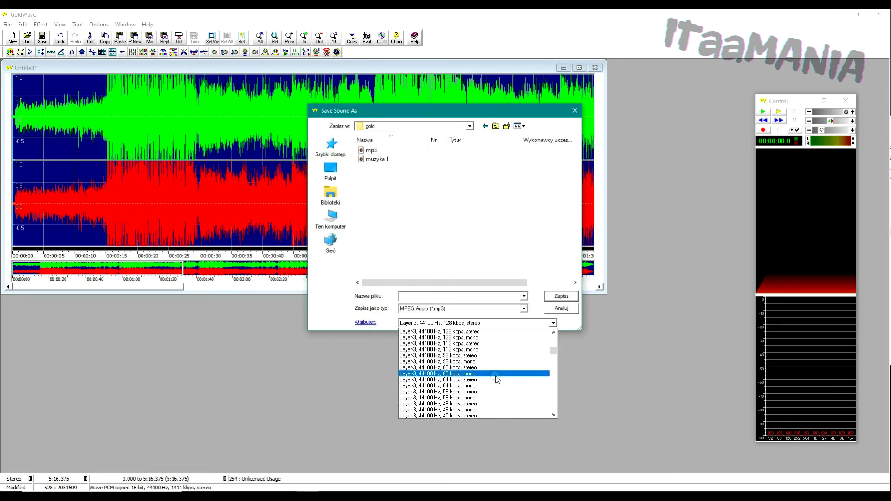
pyautogui.moveTo(553, 351); pyautogui.dragTo(552, 335)
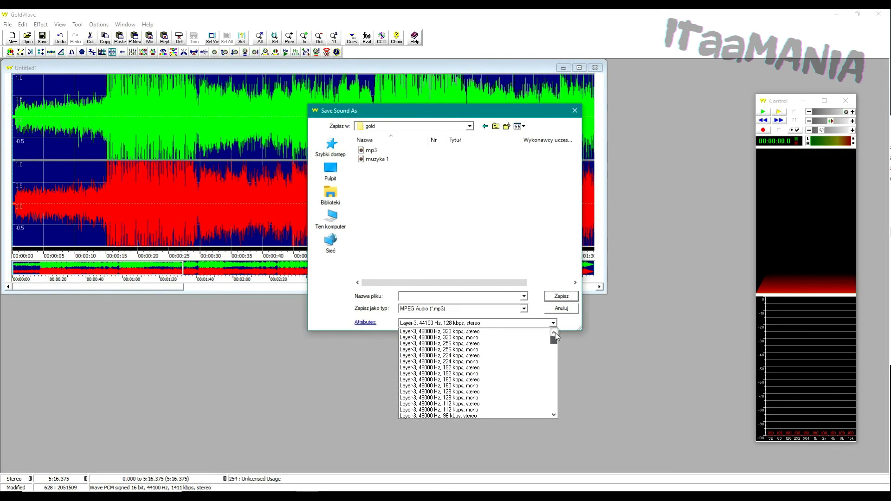
pyautogui.click(467, 332)
# - Name the file 001, save it, and decline updating the sound window to the new format
pyautogui.click(427, 295)
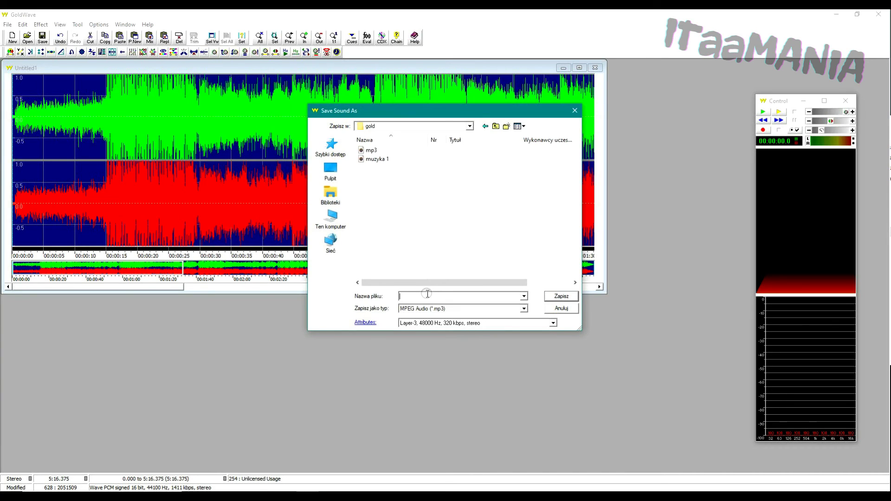
pyautogui.write('001')
pyautogui.click(555, 297)
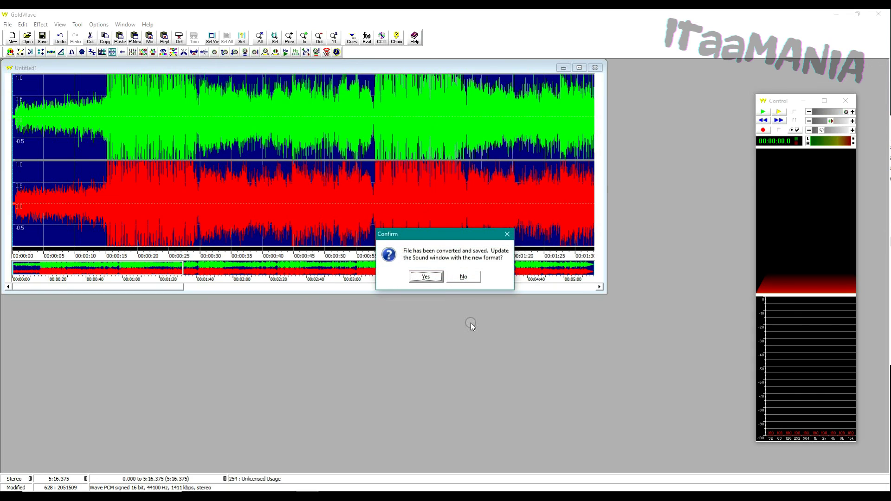
pyautogui.click(463, 277)
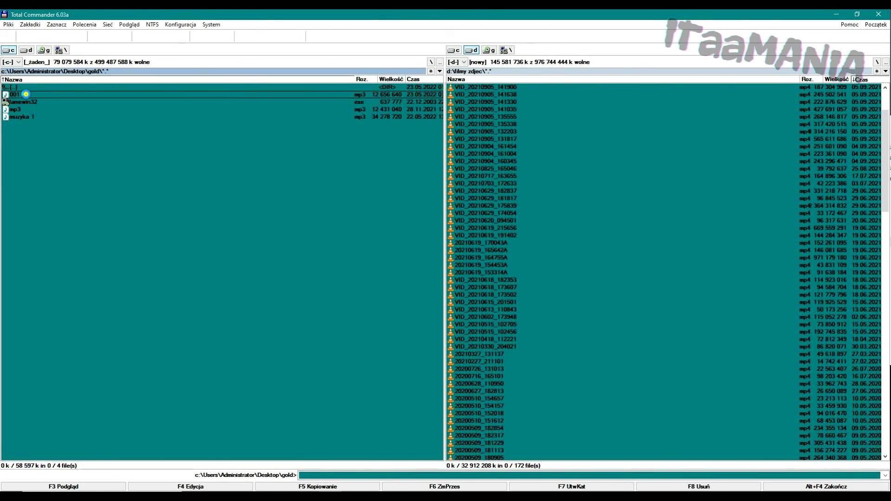
# - Play the saved 001 file from the gold folder in Total Commander, skip ahead to about 05:01, and close the player
pyautogui.doubleClick(26, 94)
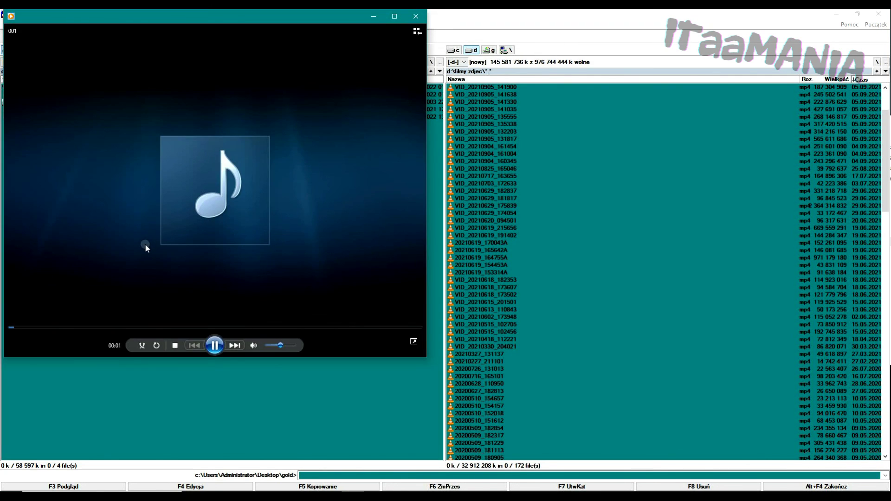
pyautogui.click(94, 328)
pyautogui.moveTo(94, 328); pyautogui.dragTo(396, 341)
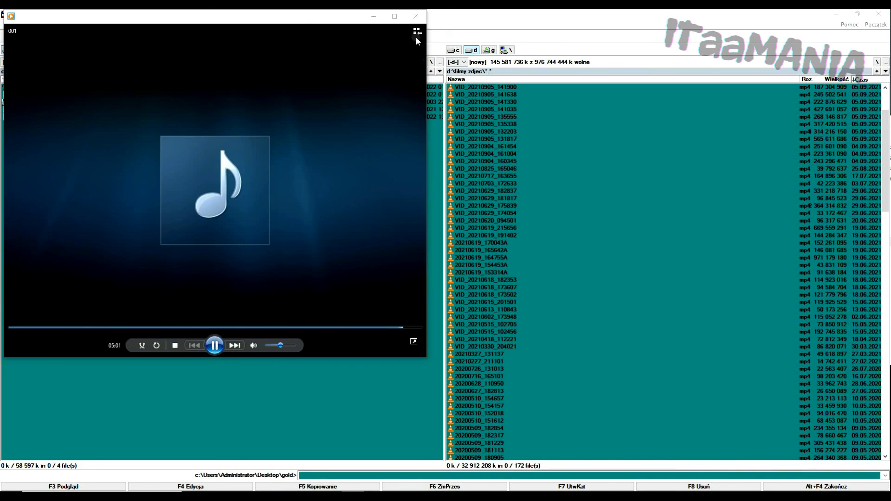
pyautogui.click(416, 21)
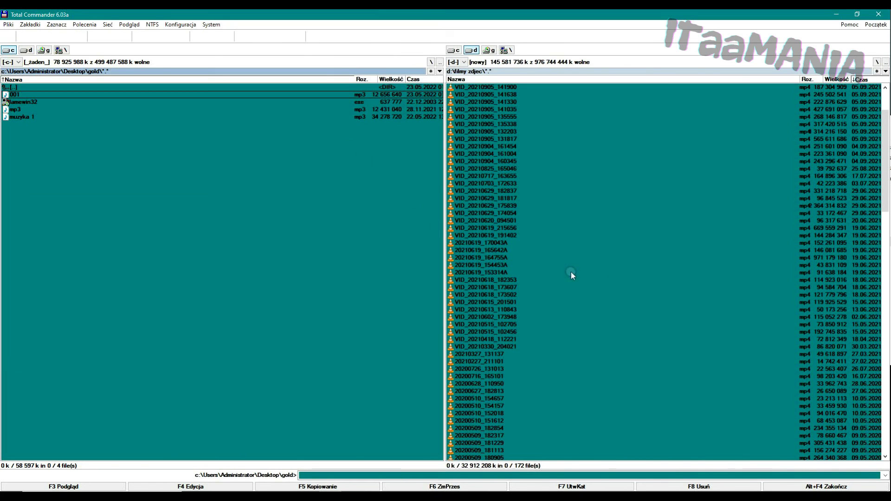